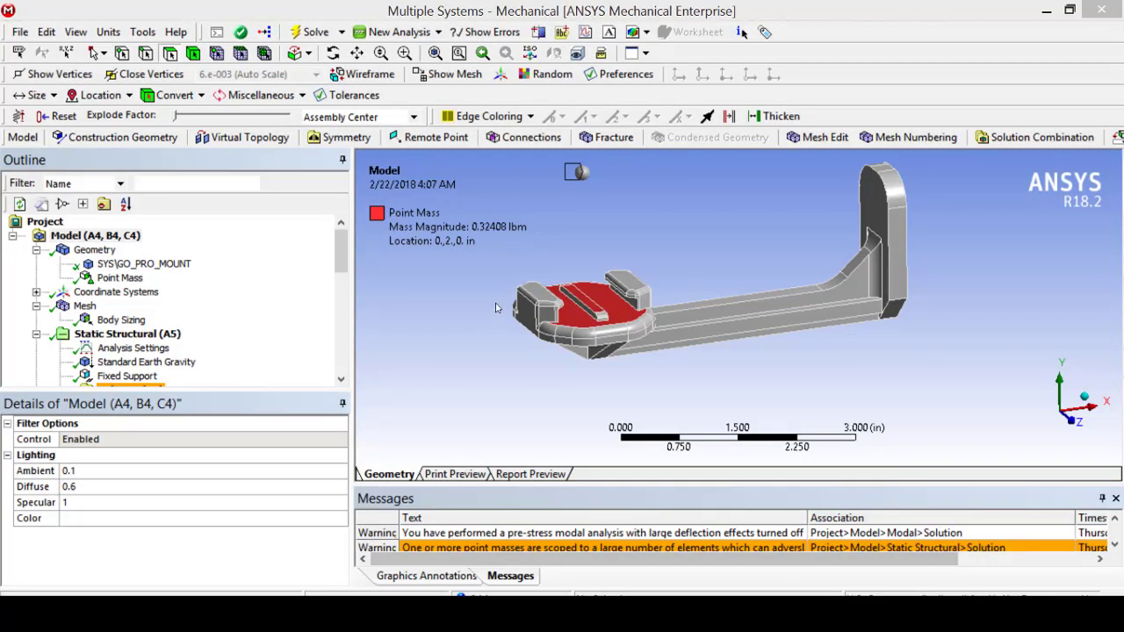
Check the static setup (fixed support, point mass, 386.09 in/s² gravity), then show the mount's mesh.
drag(496, 307, 500, 329)
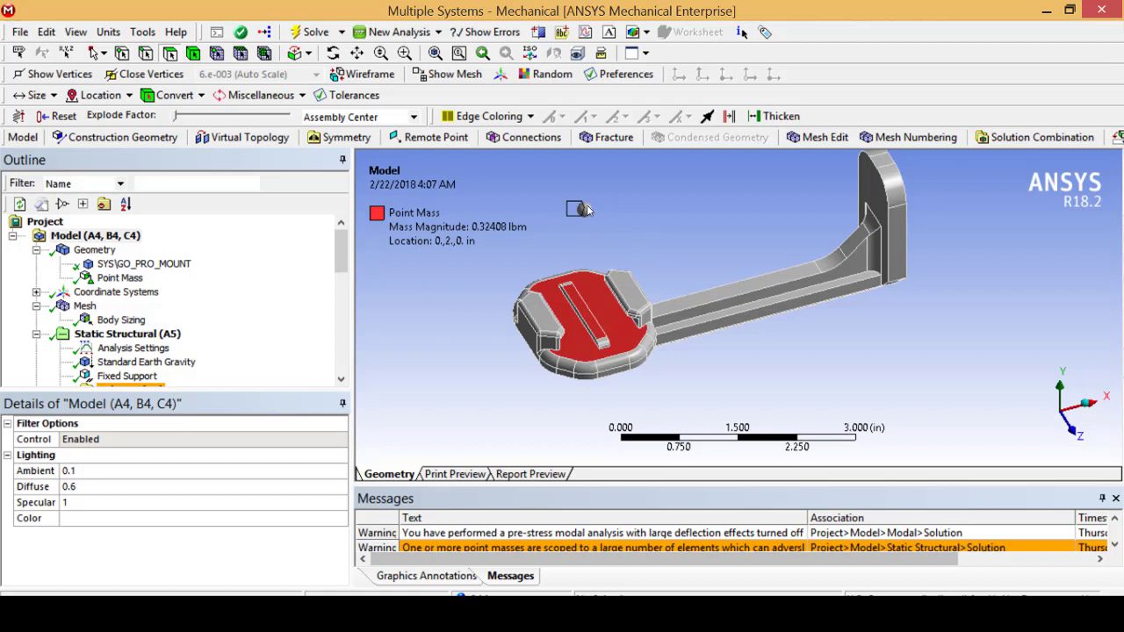
click(130, 339)
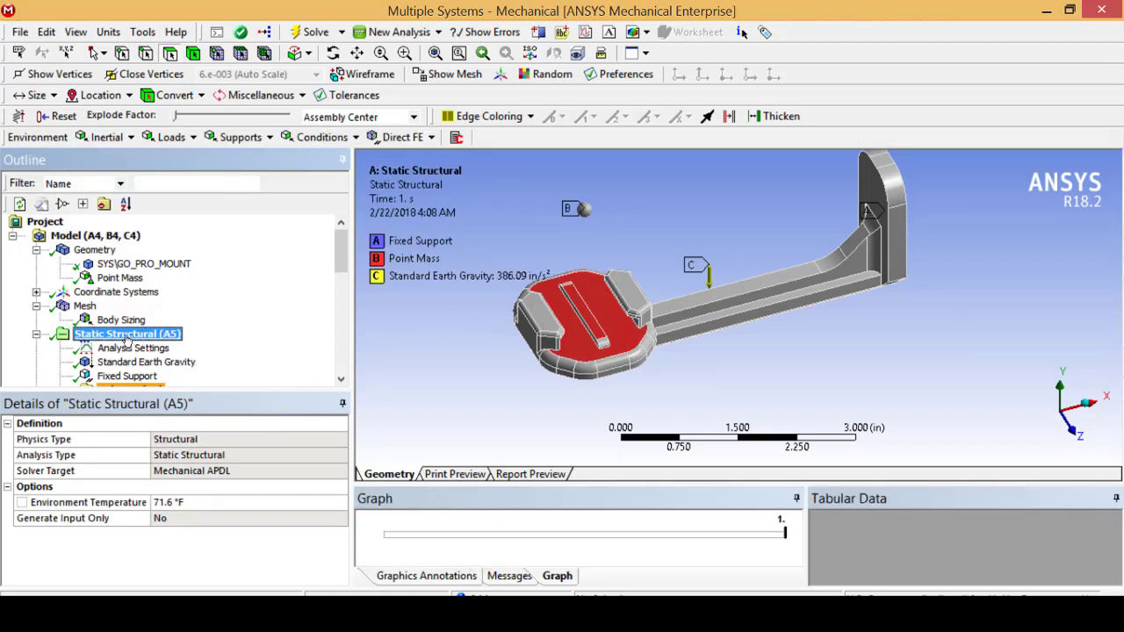
mouse_move(546, 346)
middle_down()
mouse_move(549, 334)
mouse_move(550, 345)
middle_up()
click(84, 307)
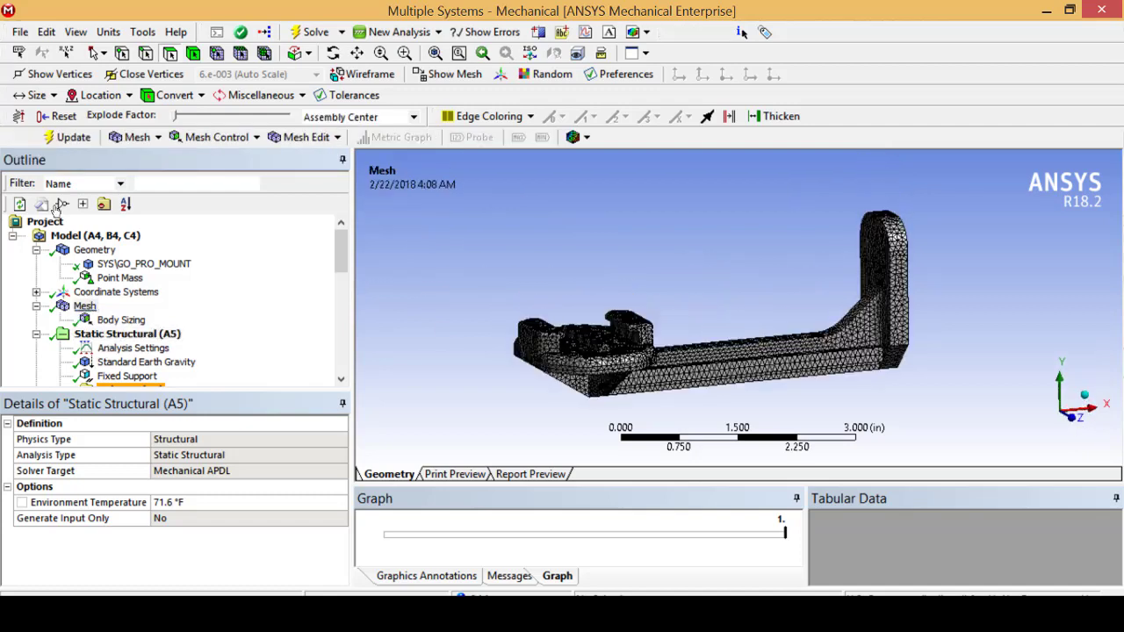
middle_drag(471, 307, 615, 318)
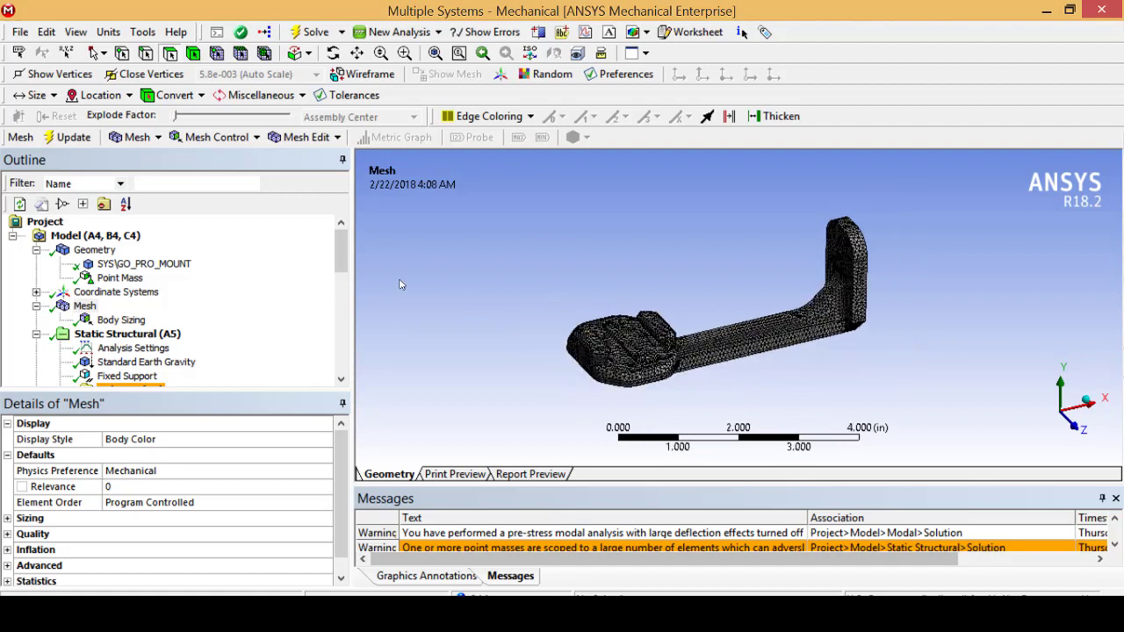
drag(343, 256, 344, 294)
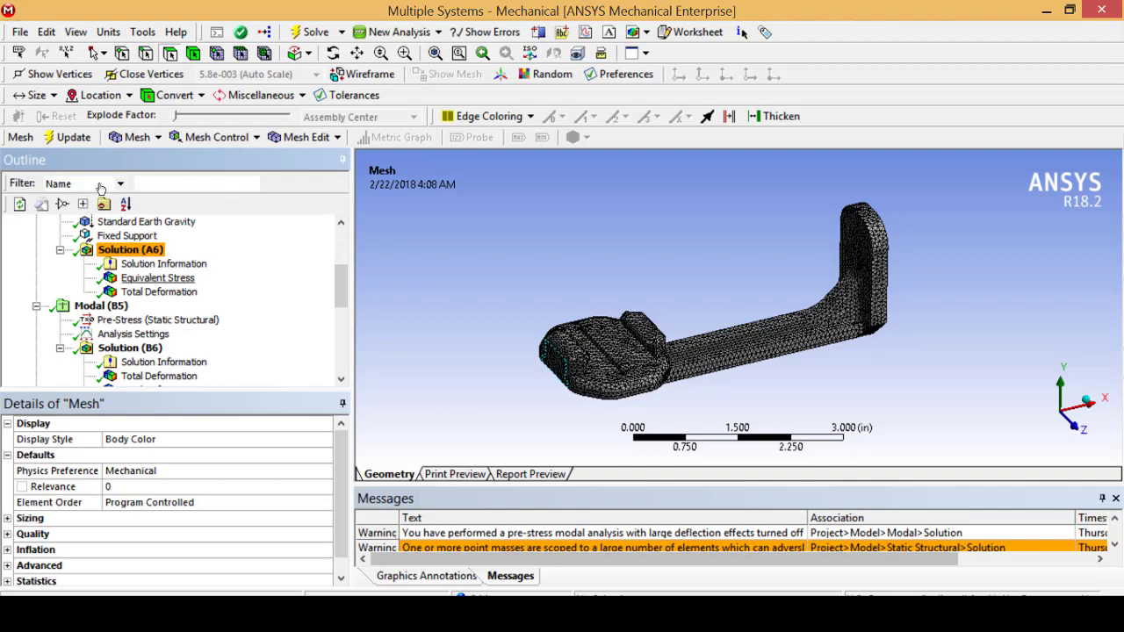
Review static stress (237.17 psi max) and deformation (1.811e-4 in), then select the Modal analysis.
click(180, 277)
drag(722, 340, 712, 353)
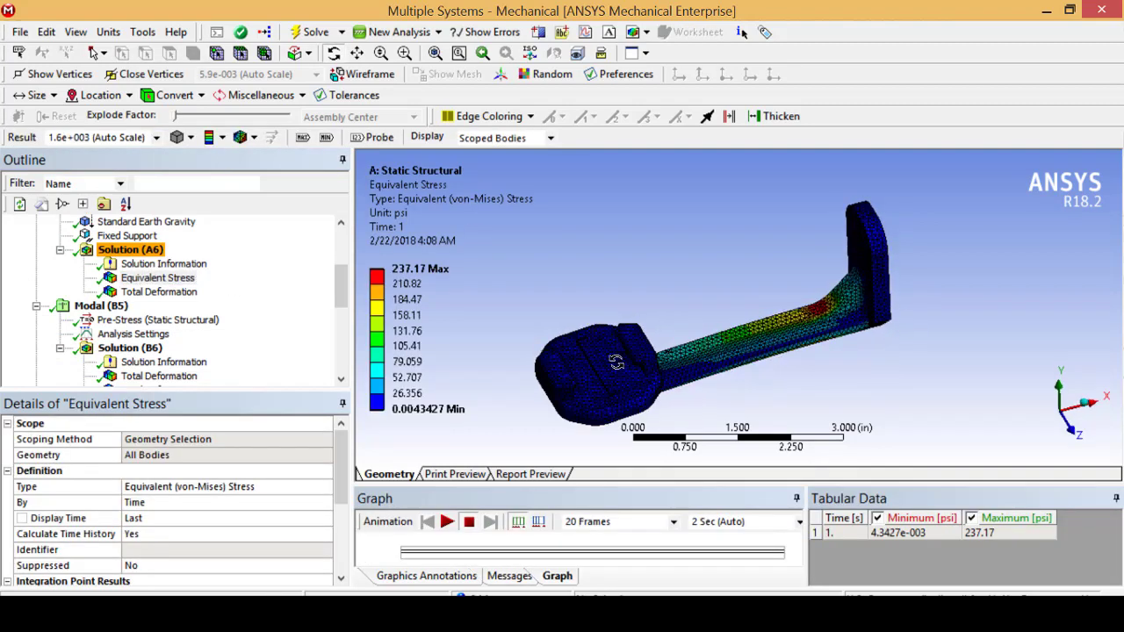
click(151, 294)
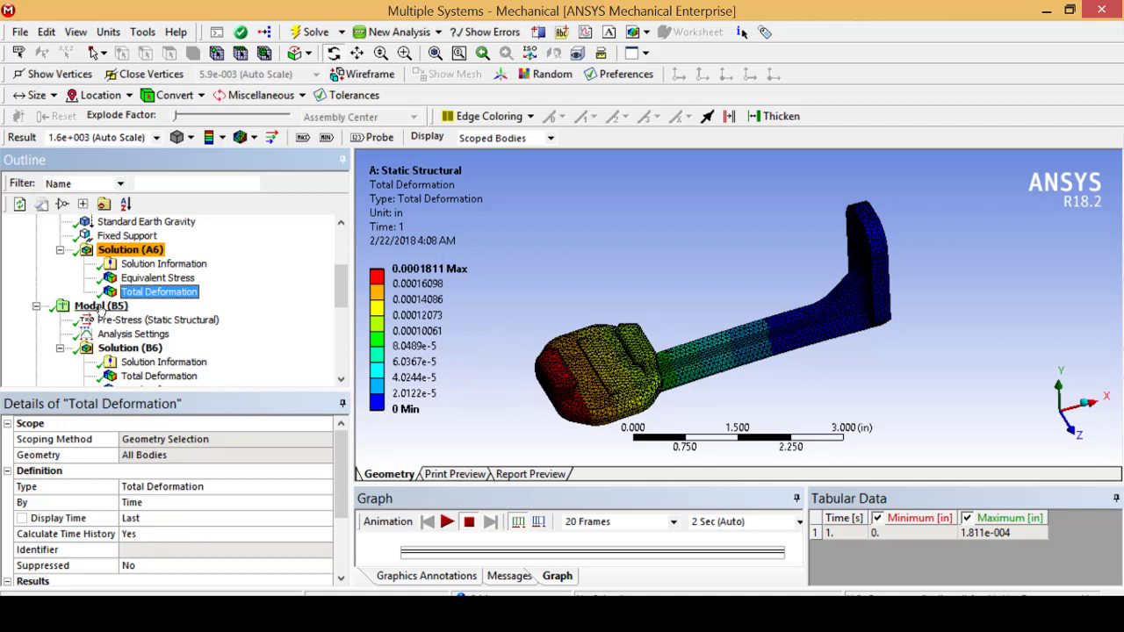
click(103, 306)
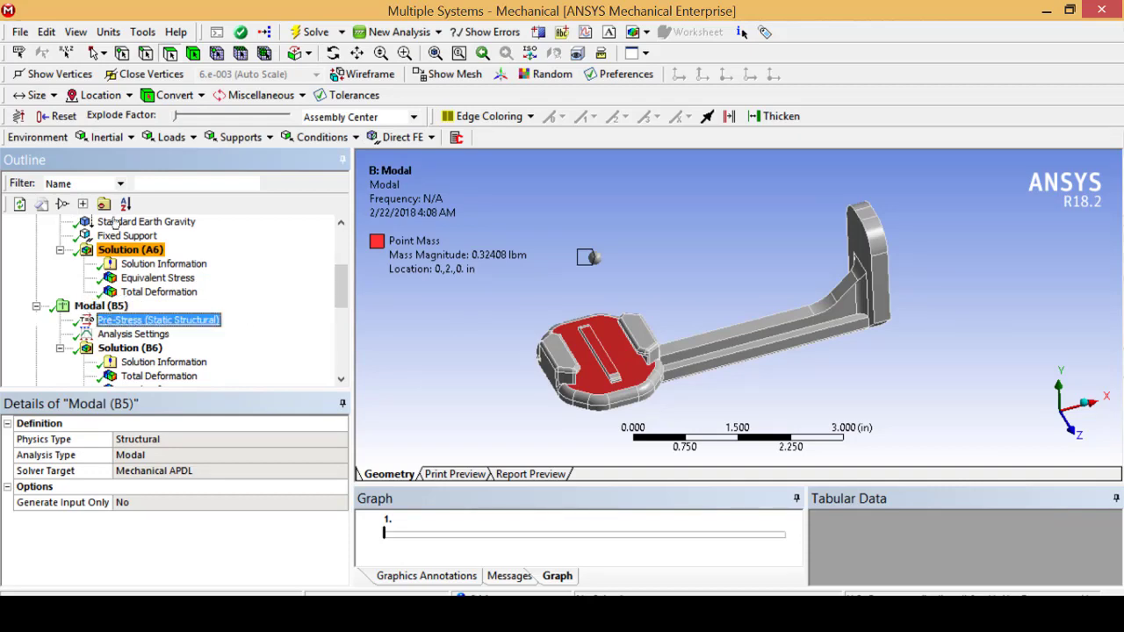
Inspect the modal pre-stress settings and mode results spanning 174.62 to 6816.3 Hz.
click(174, 326)
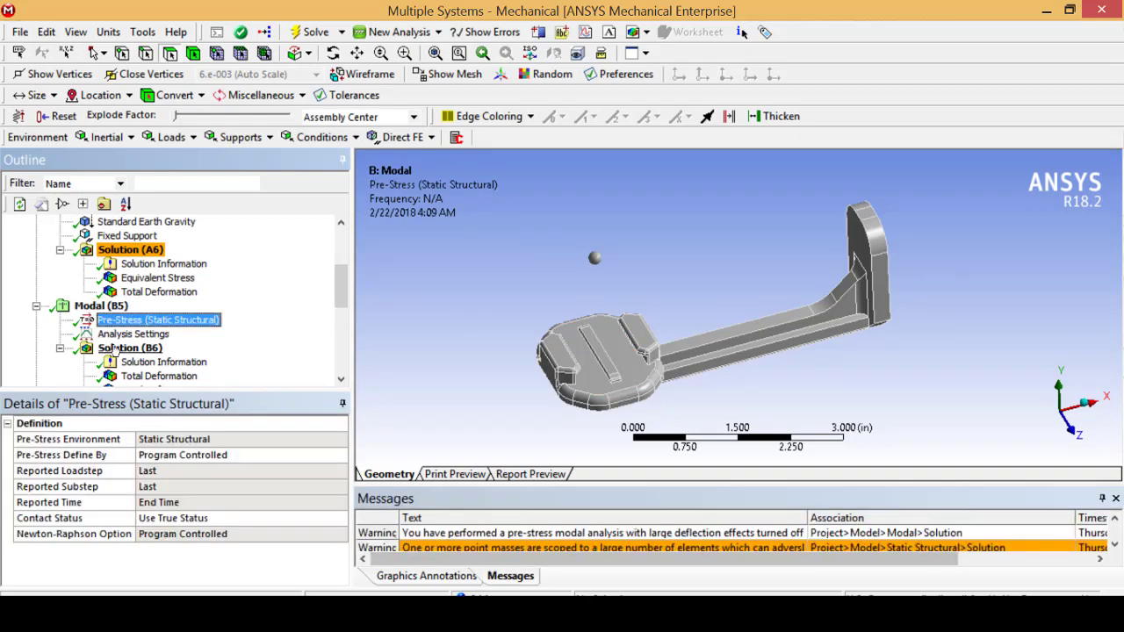
click(162, 374)
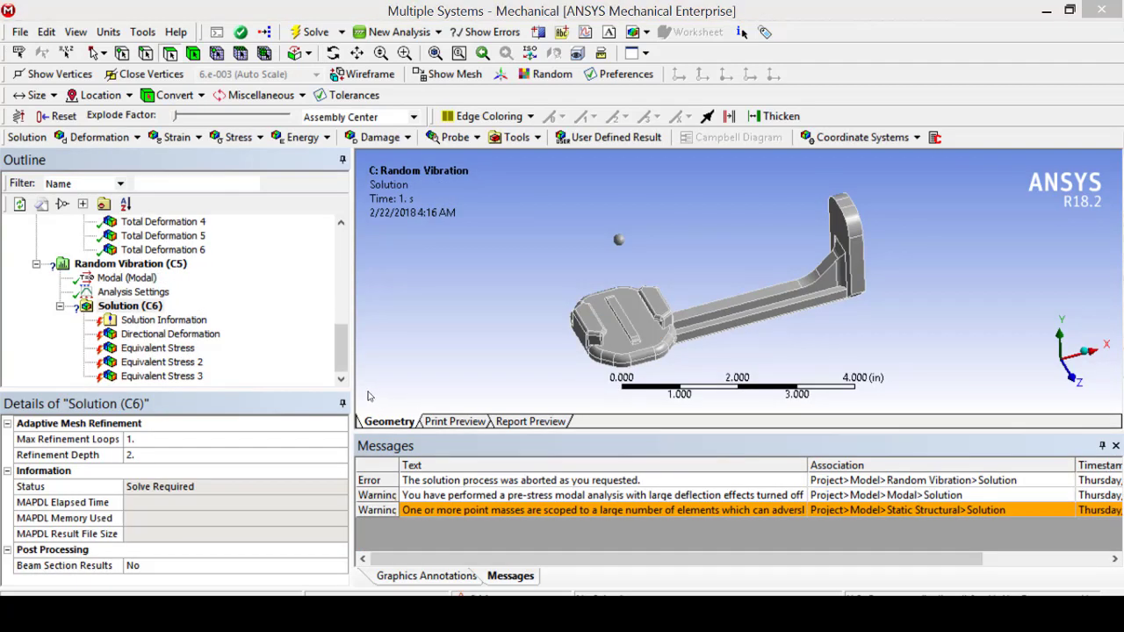
Add a PSD G Acceleration base excitation to Random Vibration, applied through the Fixed Support.
click(130, 263)
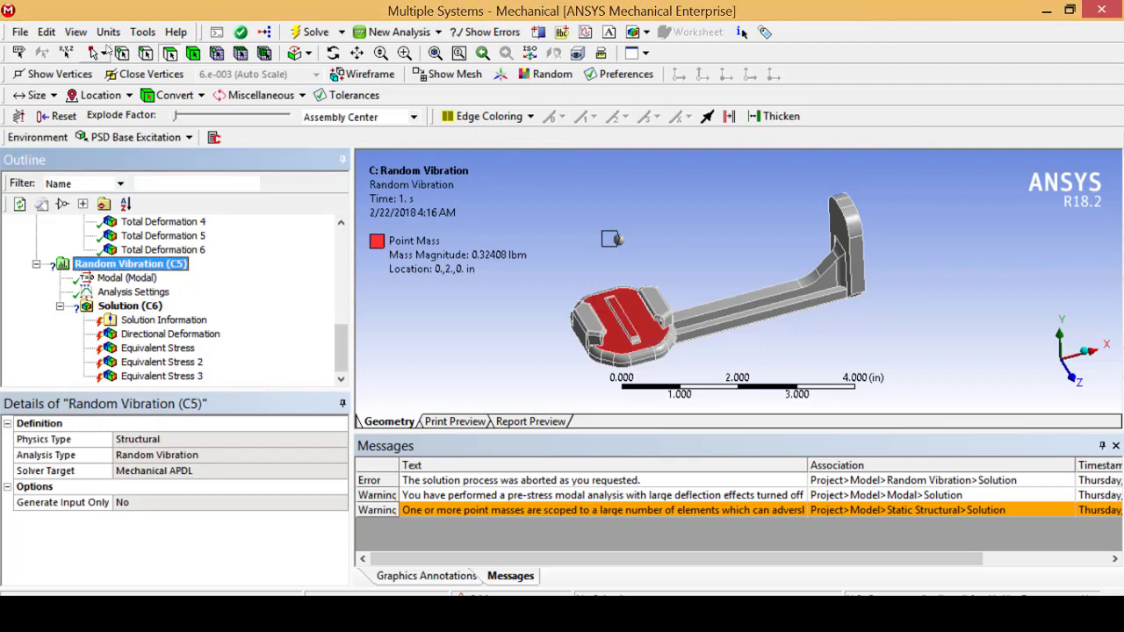
click(131, 139)
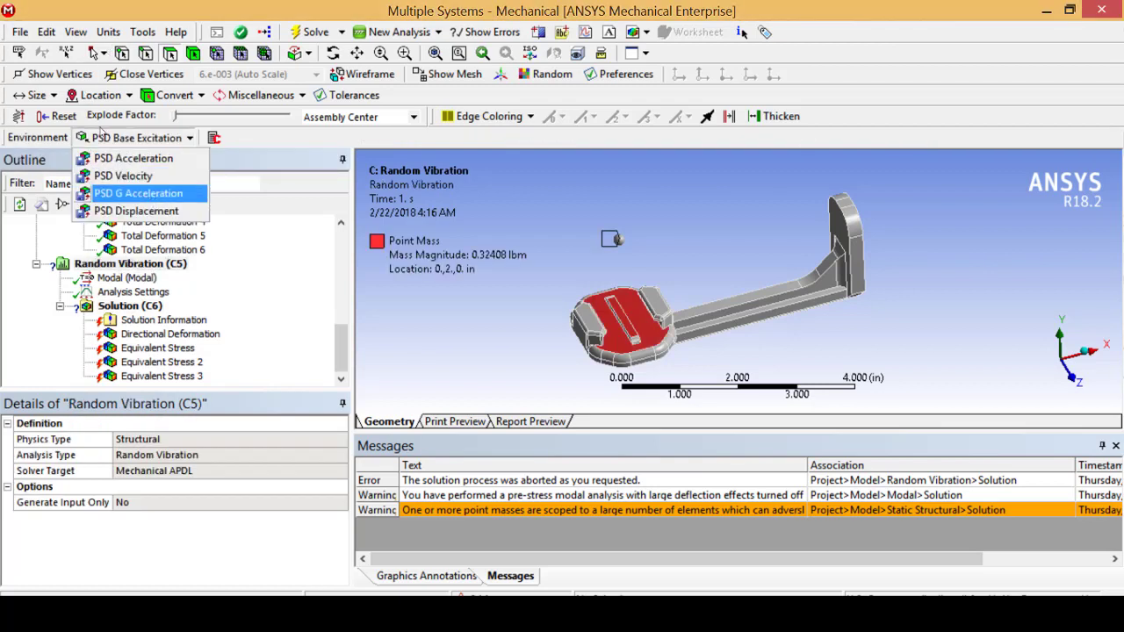
click(138, 193)
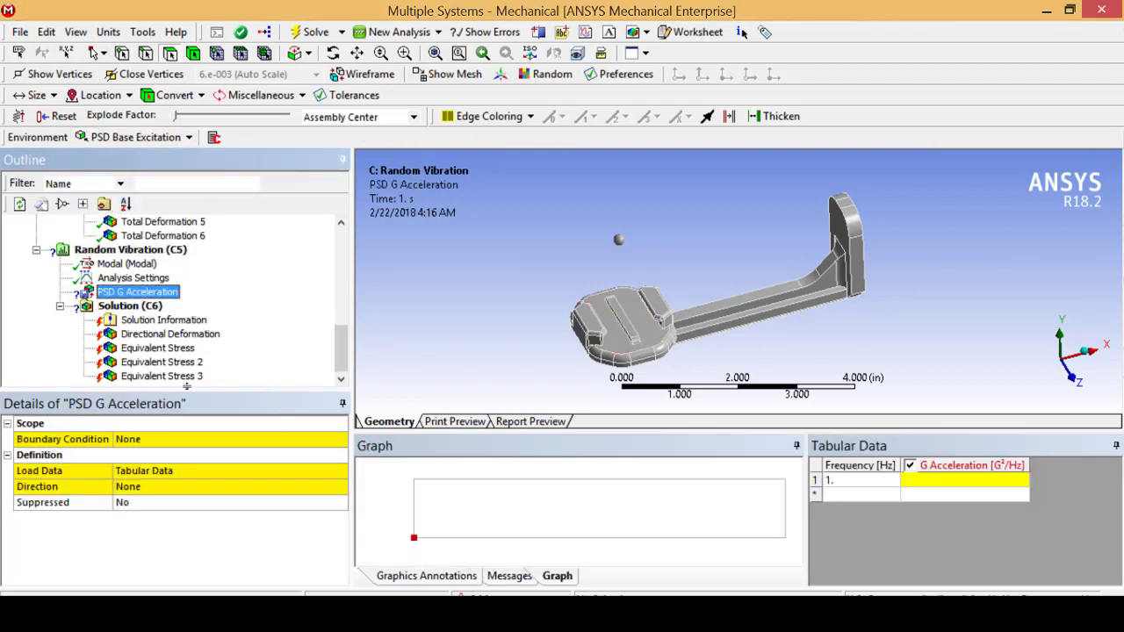
click(338, 439)
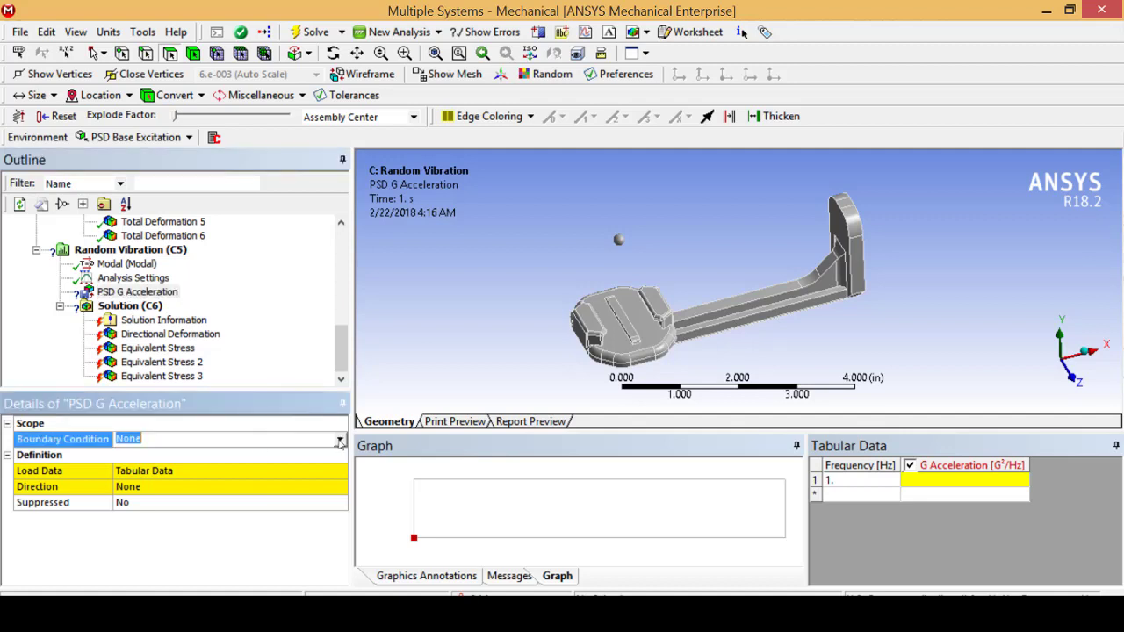
click(229, 451)
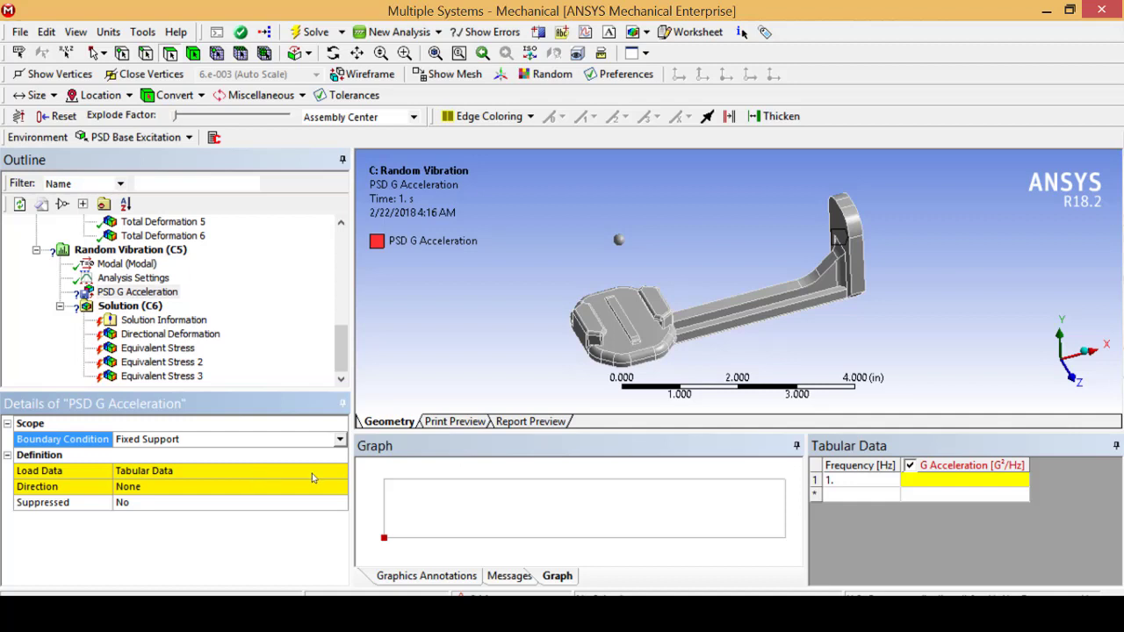
click(851, 482)
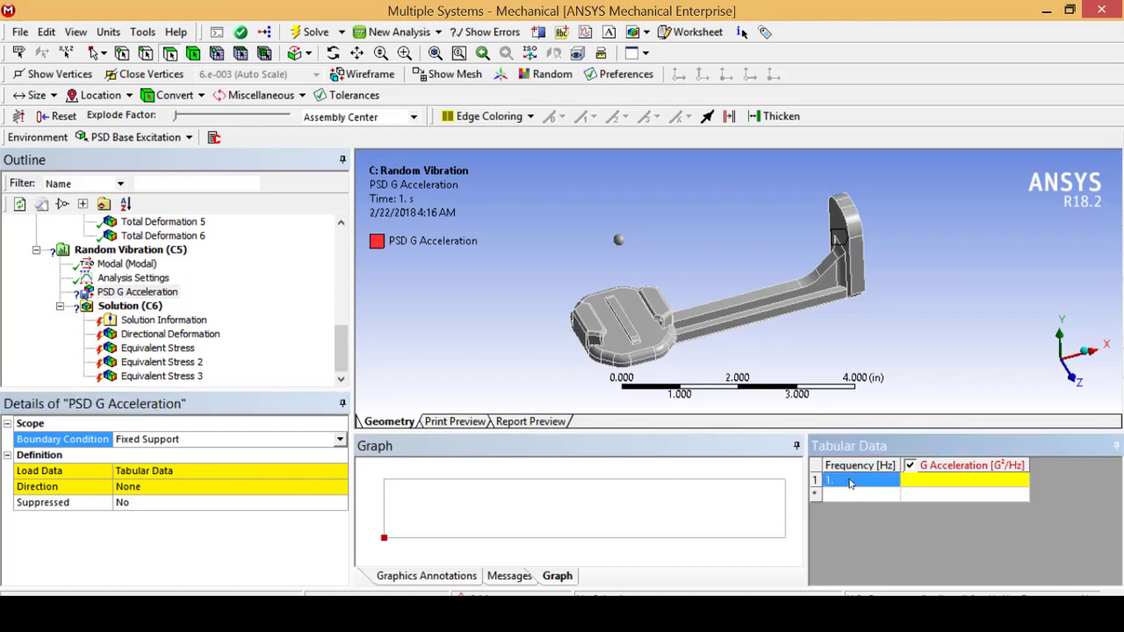
drag(341, 360, 339, 318)
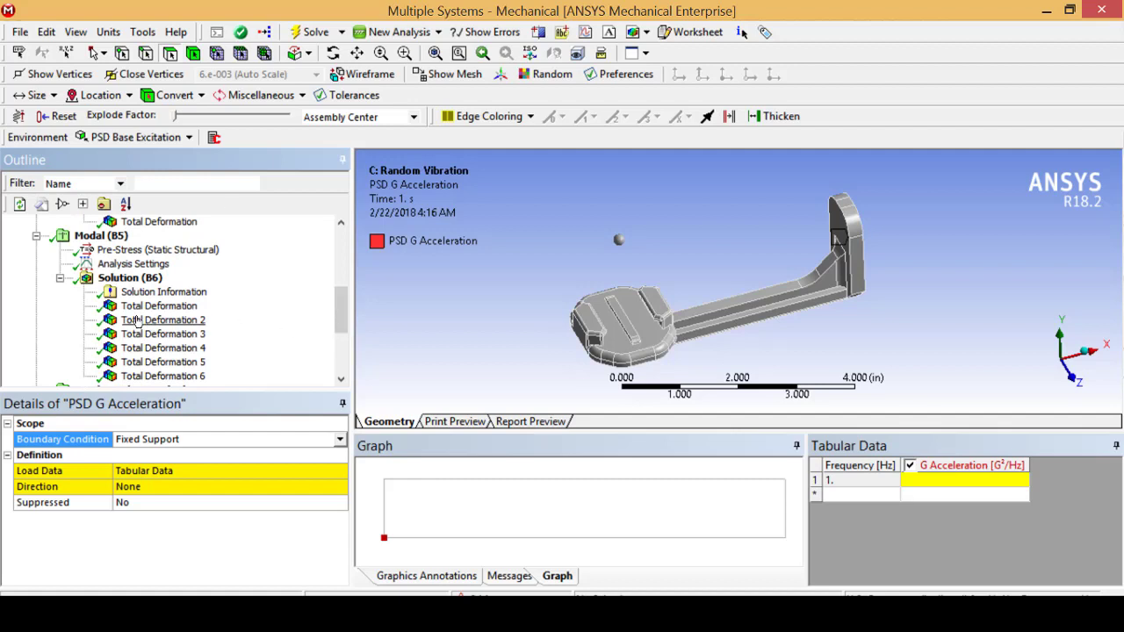
Copy the six modal frequencies (174.62 to 6816.3 Hz) and reselect the PSD G Acceleration table.
click(130, 277)
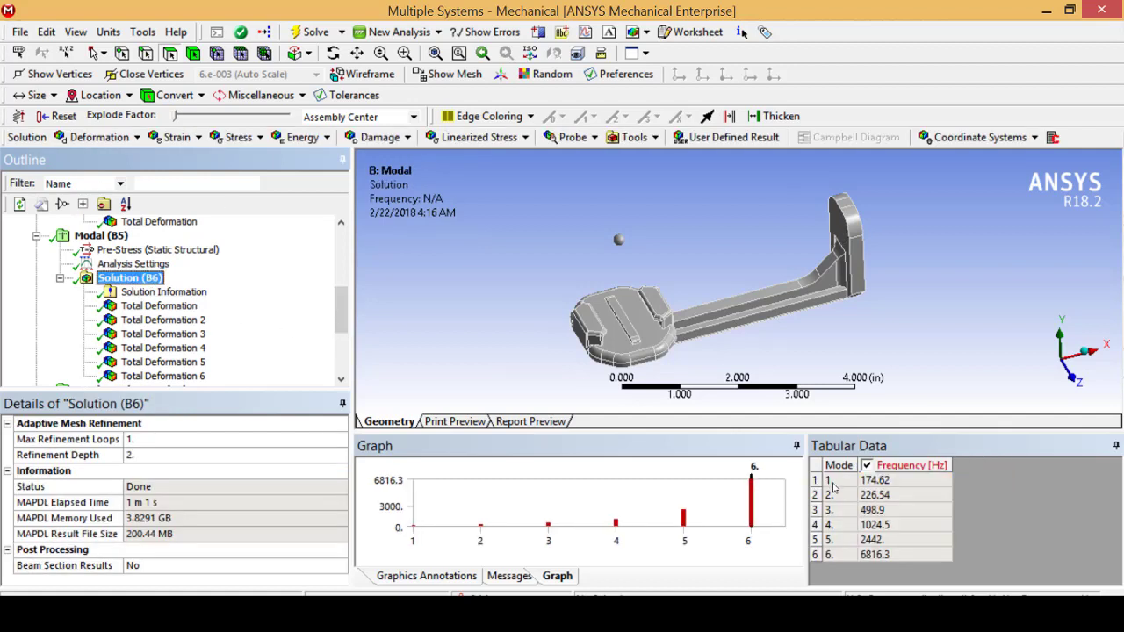
drag(886, 481, 887, 553)
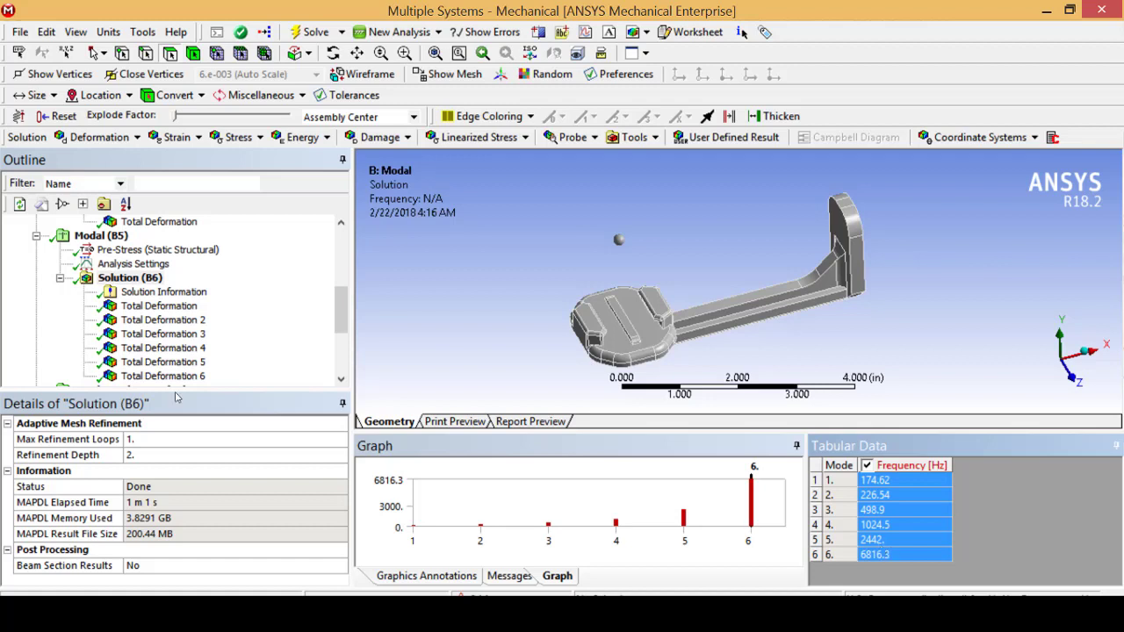
drag(341, 309, 340, 347)
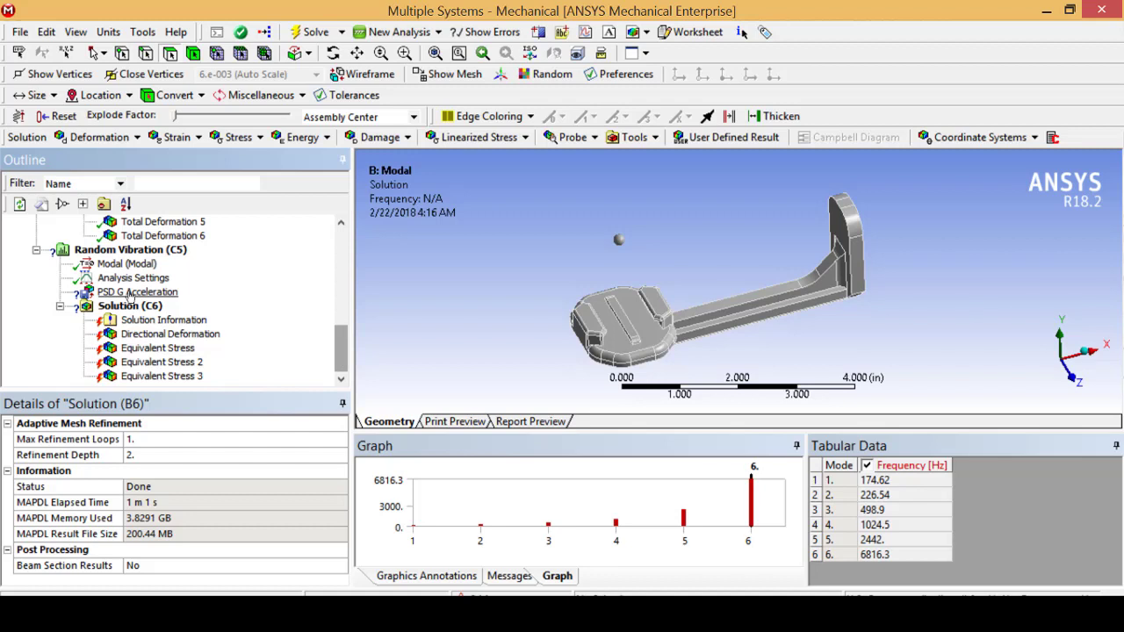
click(132, 292)
click(857, 480)
Paste the frequencies, starting at 173 Hz, and G Acceleration values of 4.3e-3 to 5.1e-3 G²/Hz.
text(174.62 226.54	7.8886e-031 498.9	7.8886e-031 1024.5	7.8886e-031 2442.	7.8886e-031 6816.3	7.8886e-031)
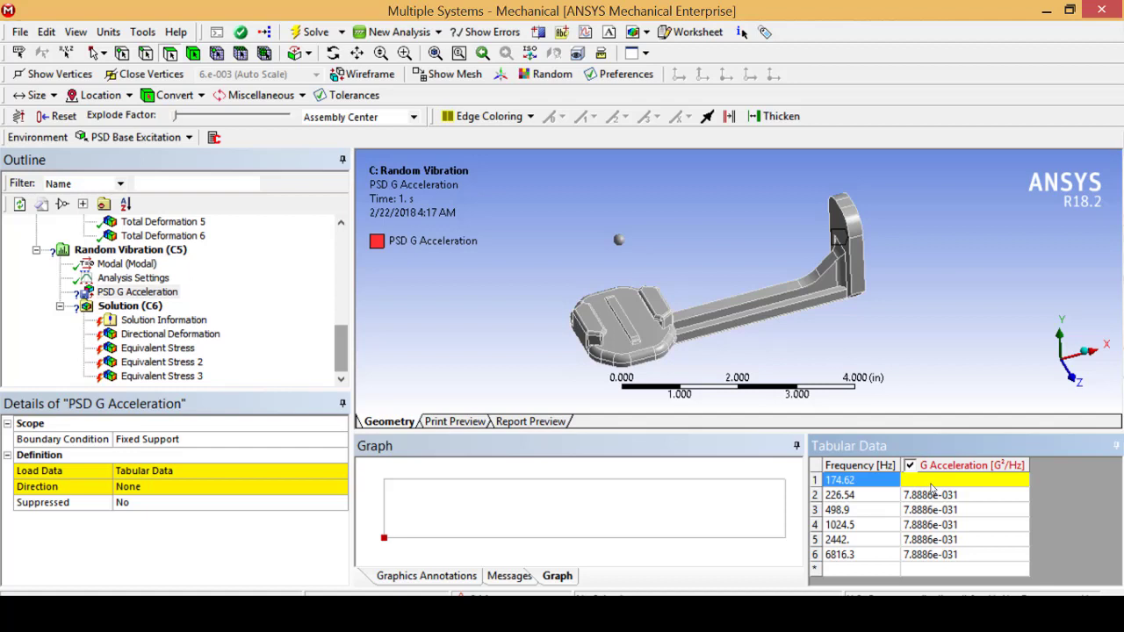
click(931, 484)
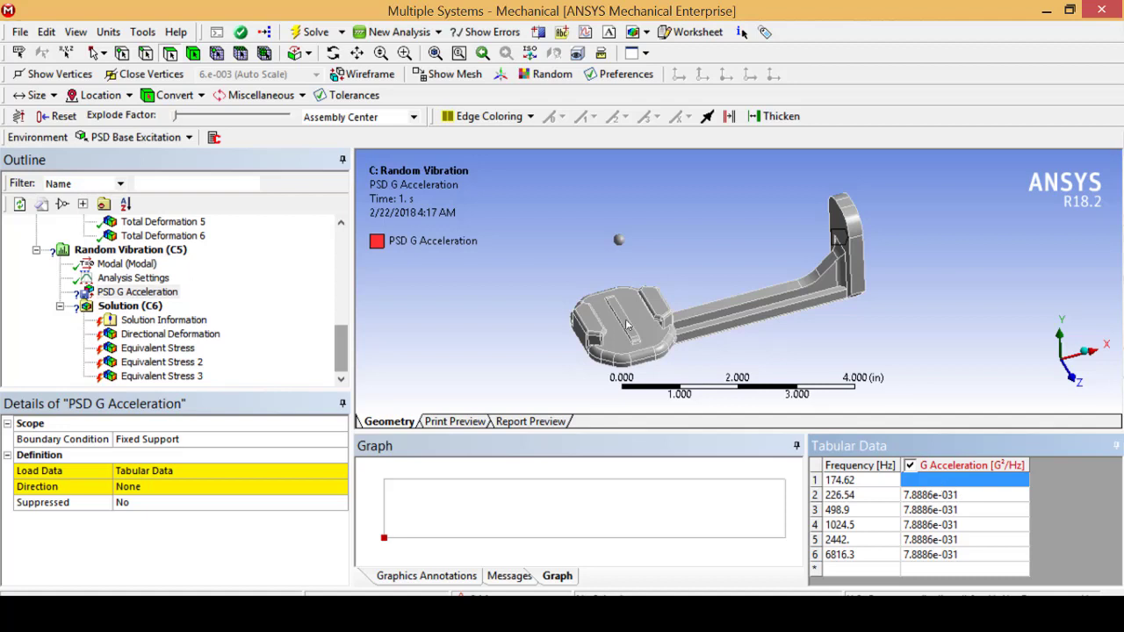
click(940, 481)
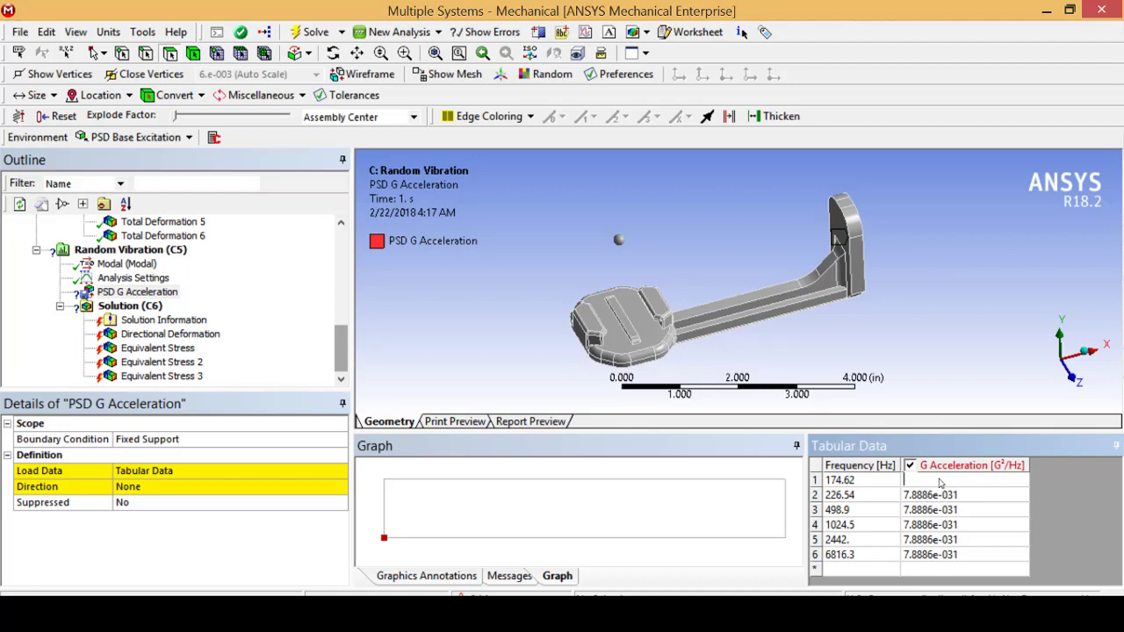
text(173.	4.3e-003 226.54	4.7e-003 498.9	5.1e-003 1024.5	4.4e-003 2442.	4.9e-003 6816.3	4.56e-003)
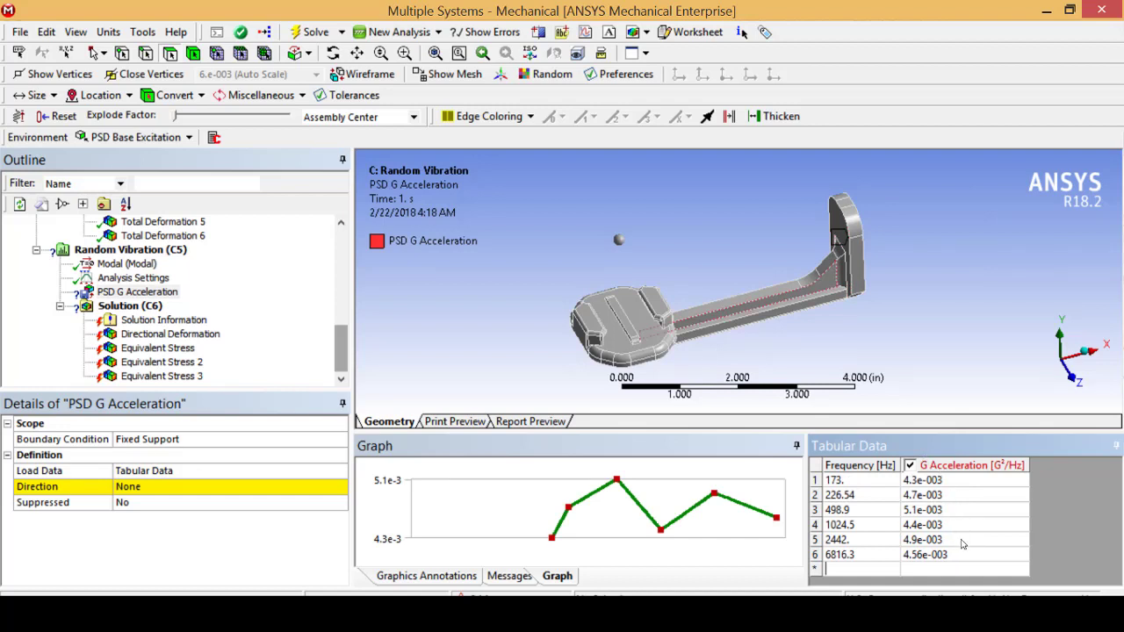
click(341, 491)
Set the PSD excitation direction to Y Axis and view the directional deformation (0.0050319 in max).
click(211, 487)
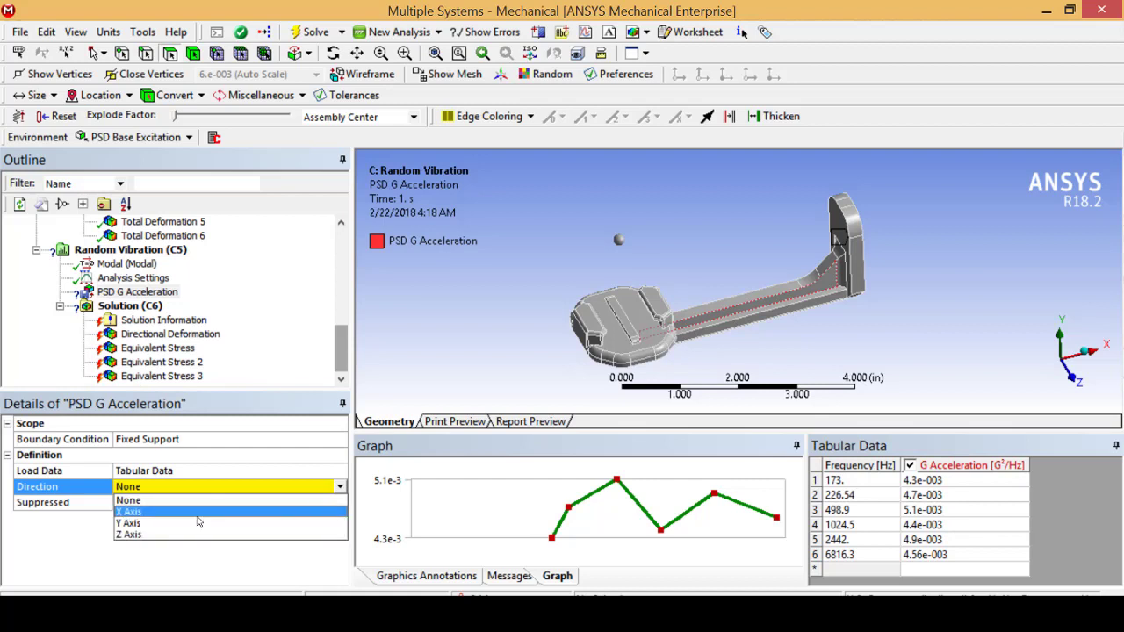
click(199, 525)
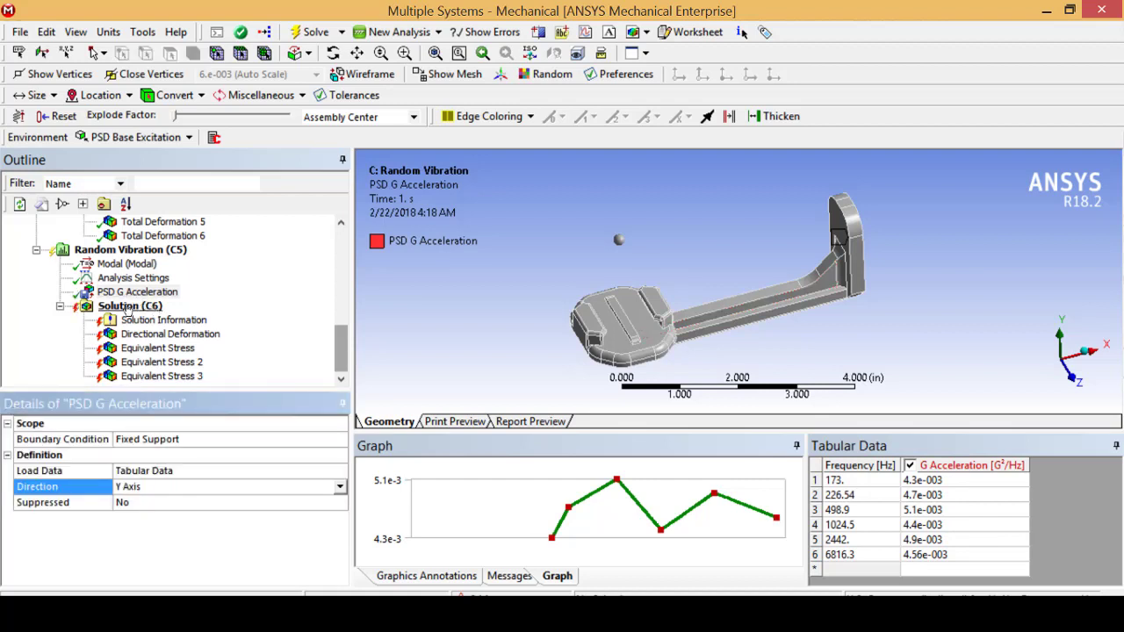
click(130, 305)
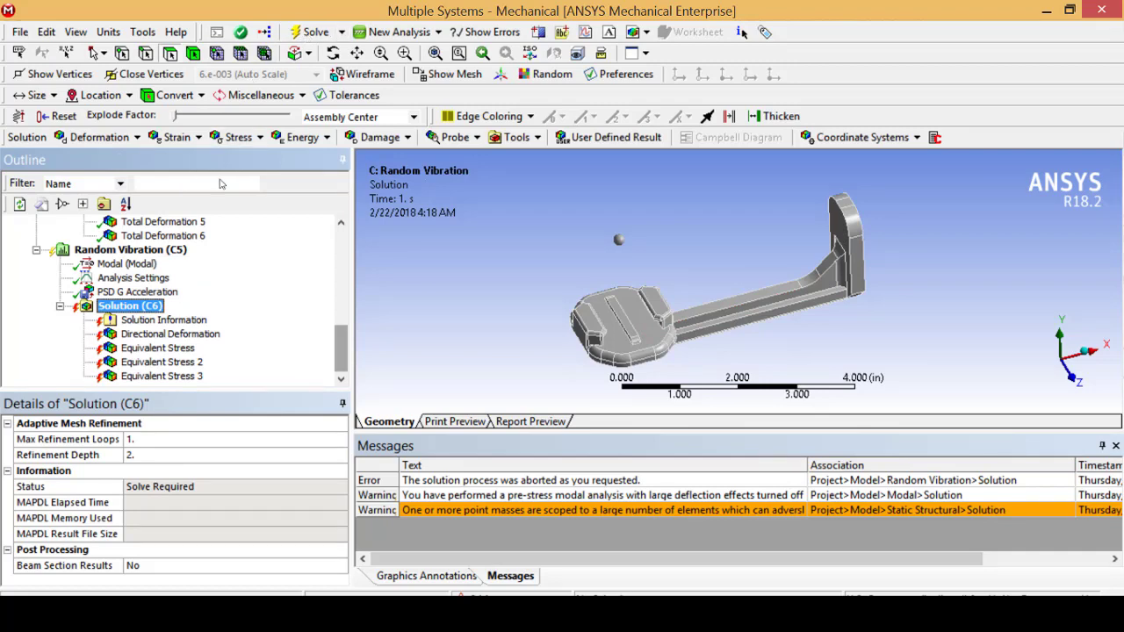
click(159, 334)
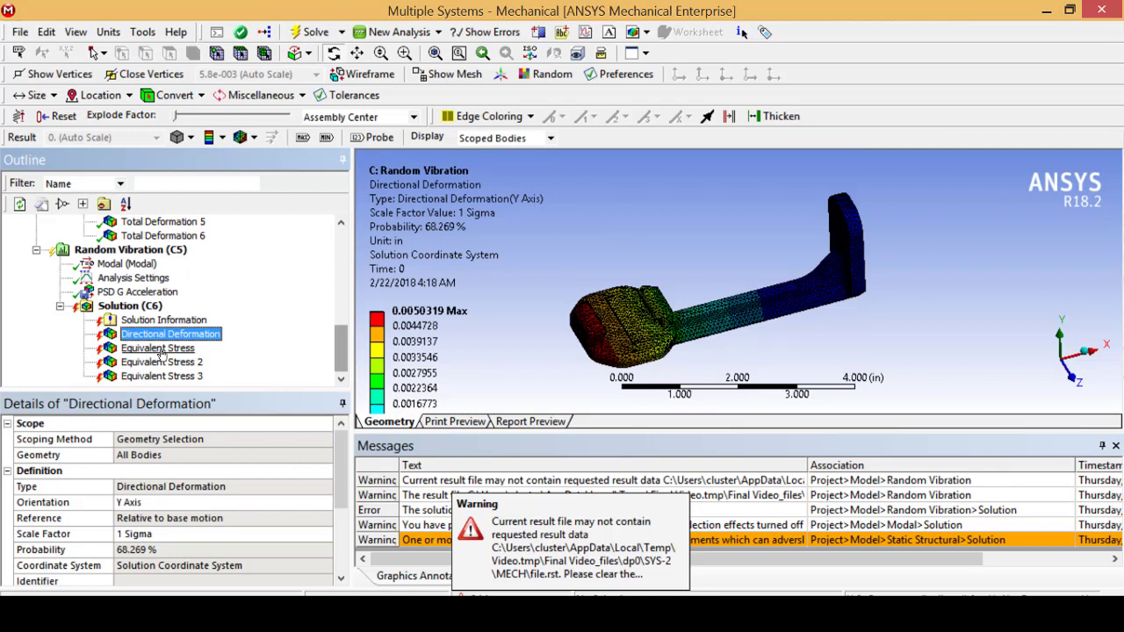
Compare the 1, 2 and 3 sigma equivalent stress results and re-solve the random vibration analysis.
click(159, 349)
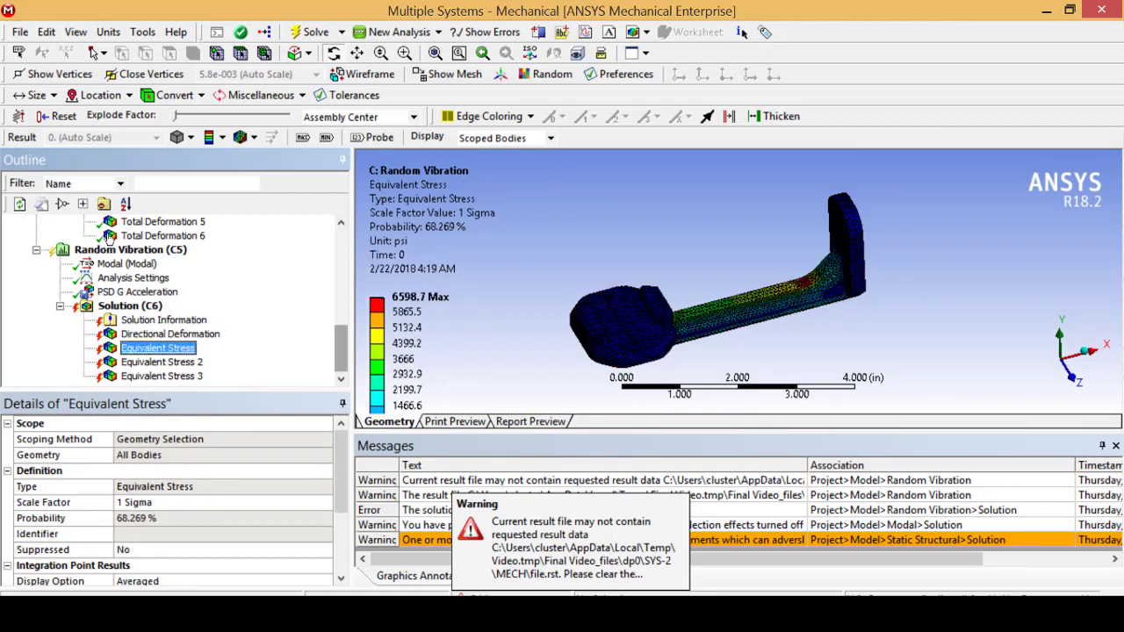
click(161, 362)
click(163, 376)
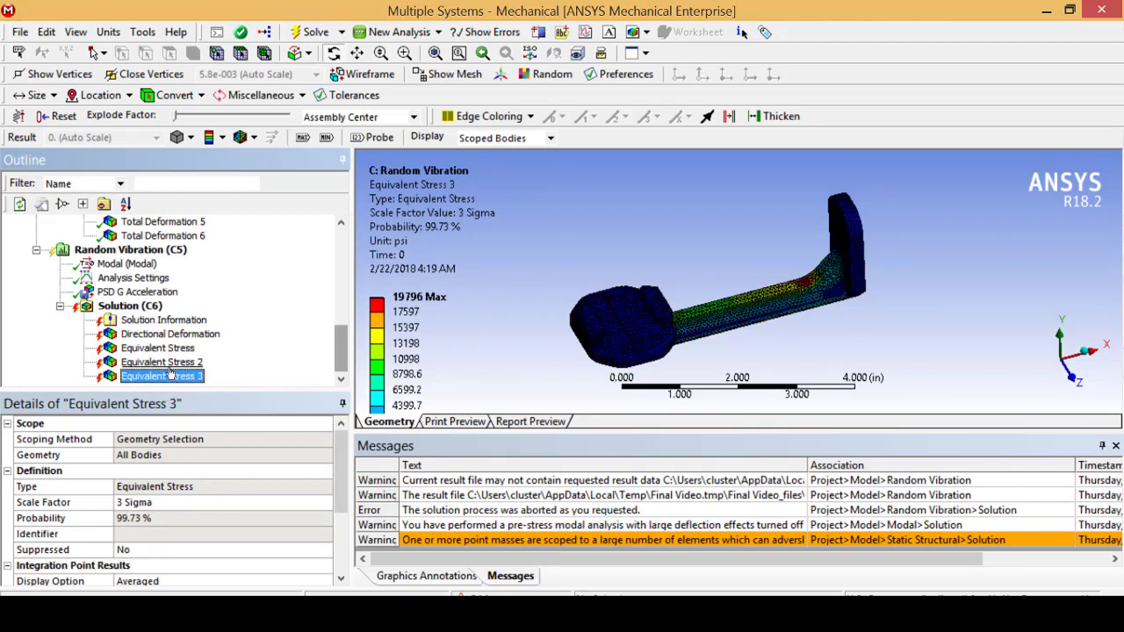
key(Up)
key(Up)
key(Down)
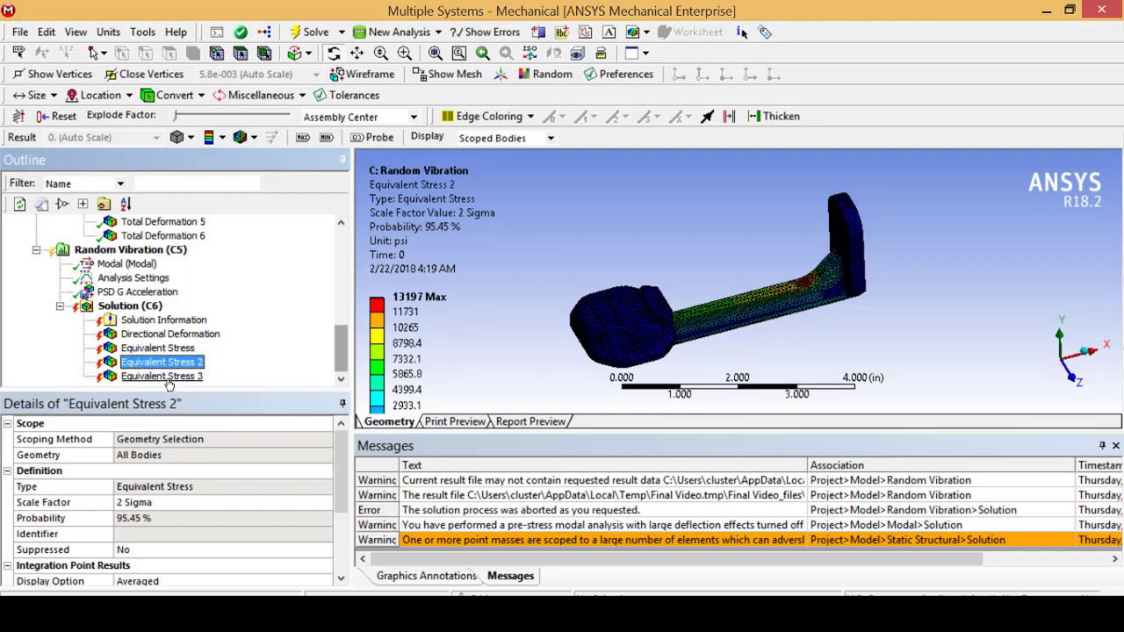
key(Down)
click(299, 37)
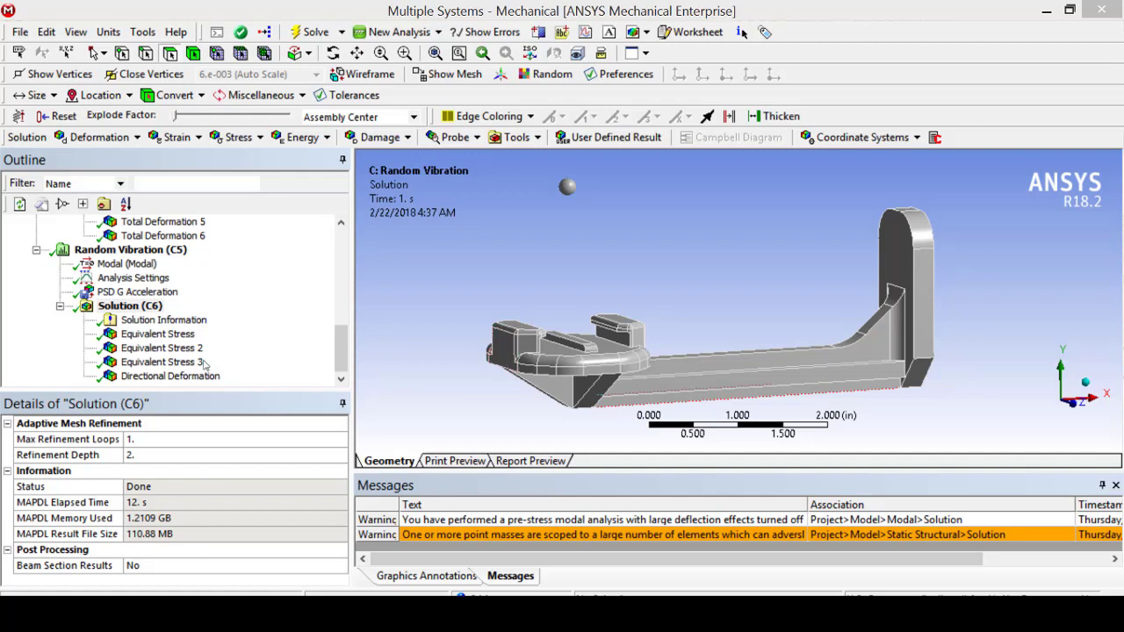
click(158, 334)
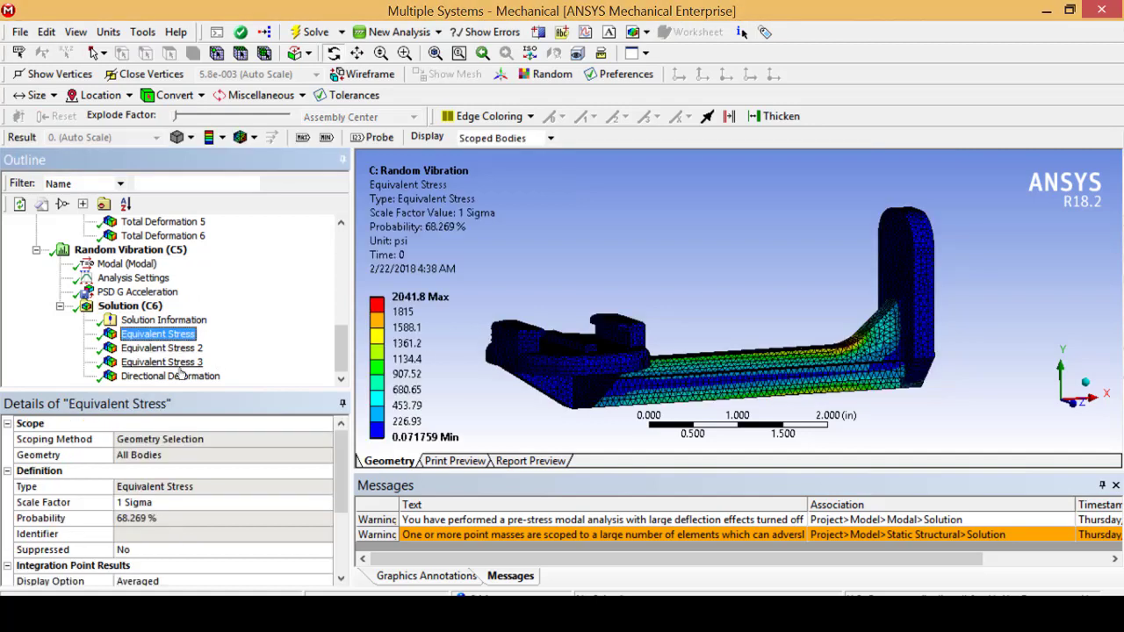
click(180, 364)
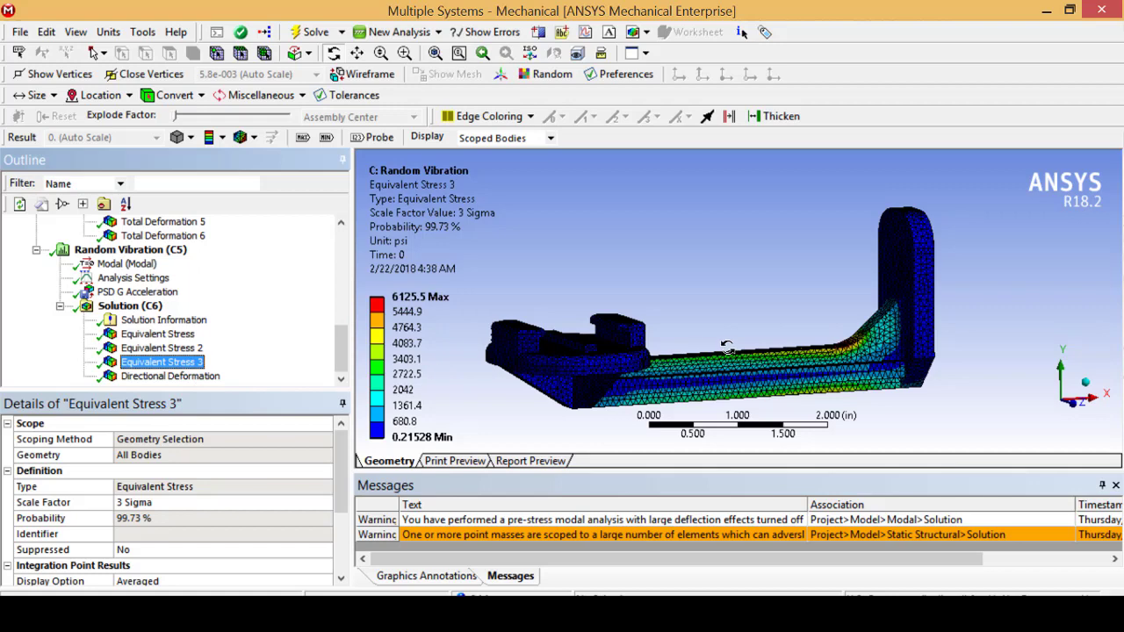
drag(756, 281, 756, 306)
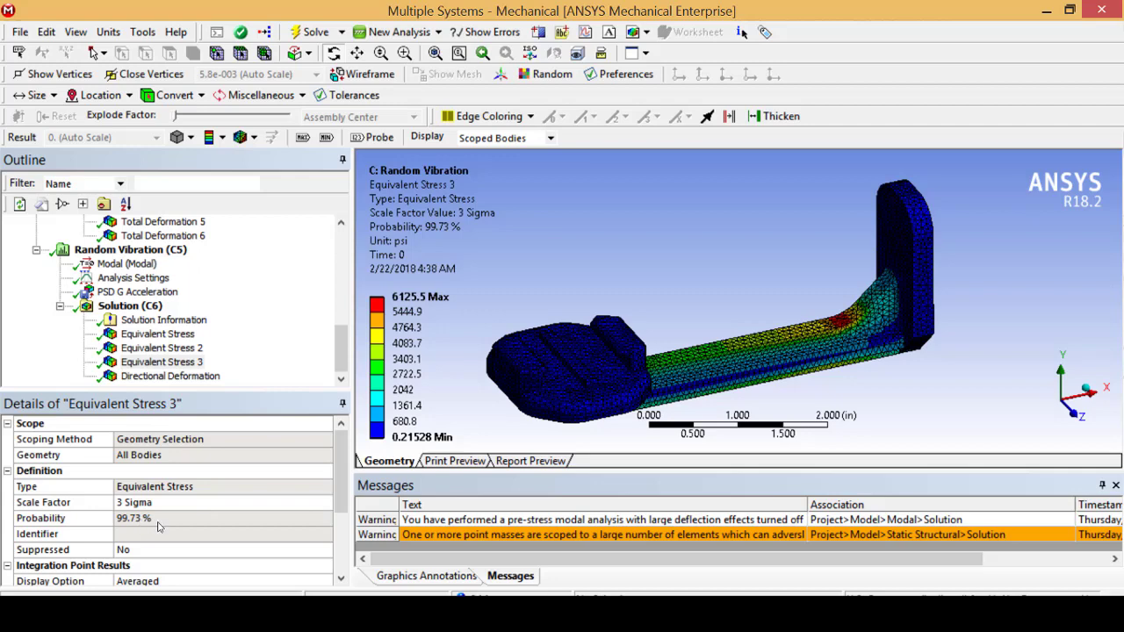
drag(689, 302, 710, 311)
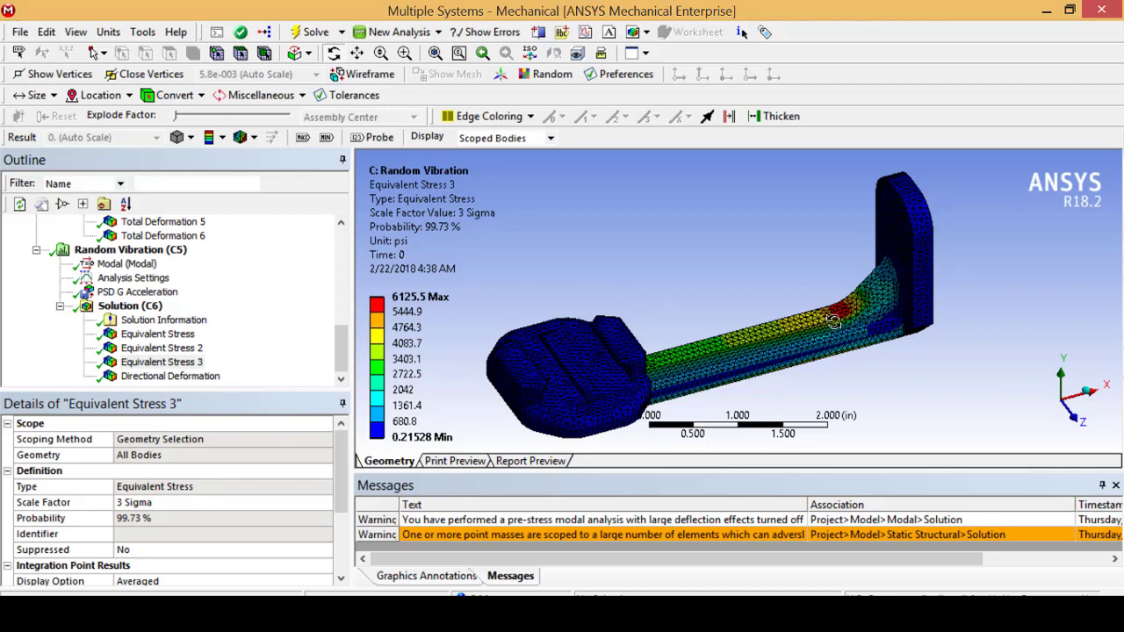
scroll(845, 341, up, 3)
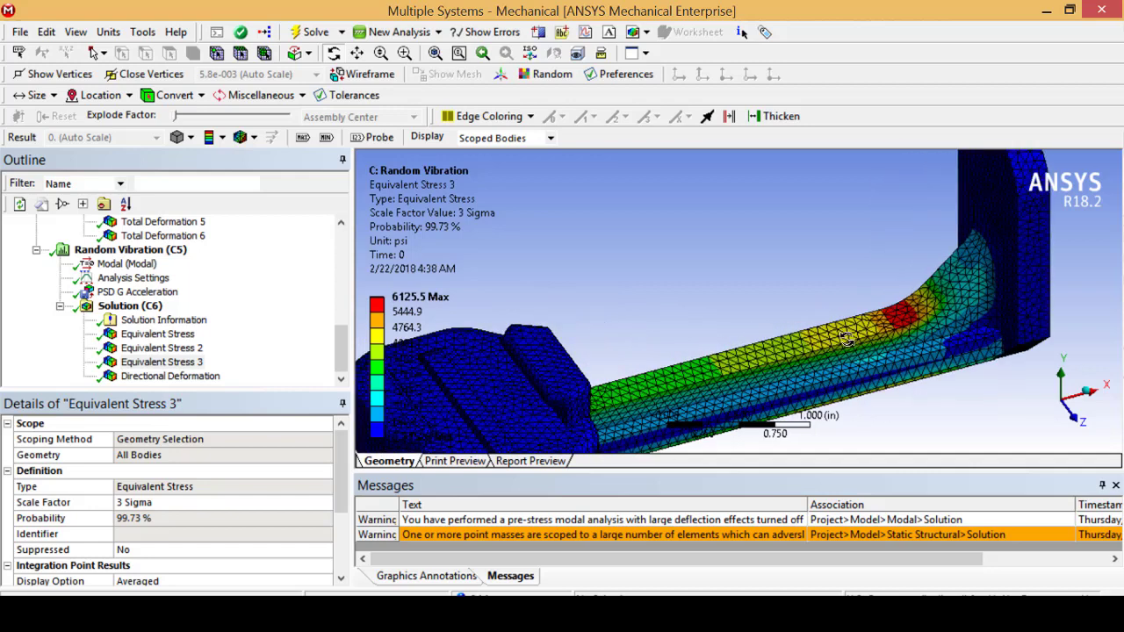
scroll(846, 341, down, 3)
scroll(845, 341, down, 2)
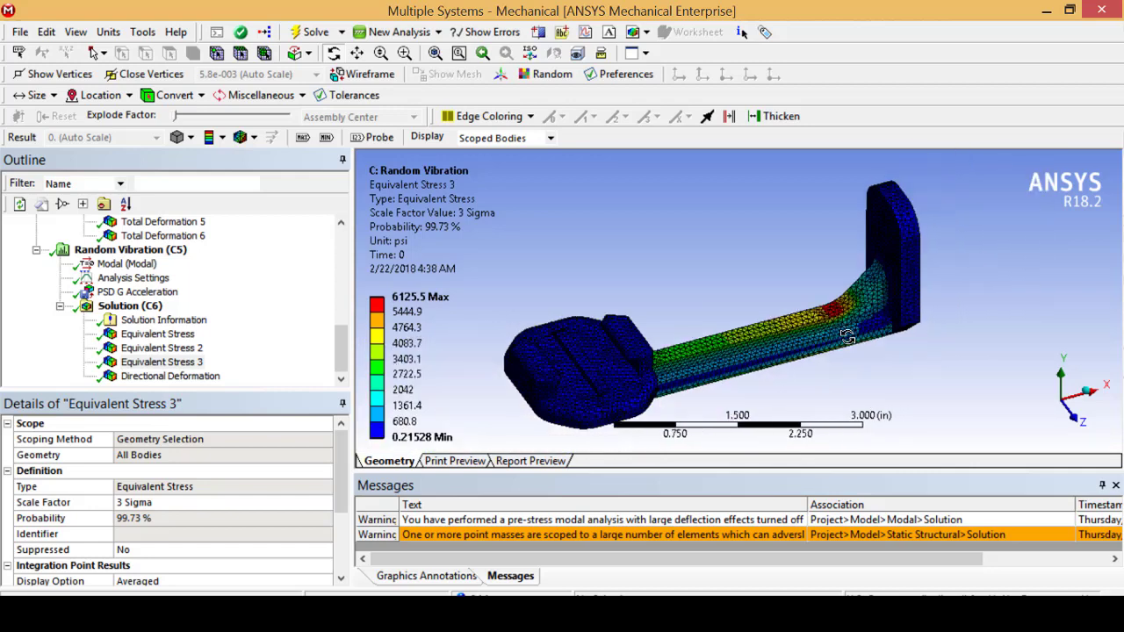
drag(808, 334, 756, 340)
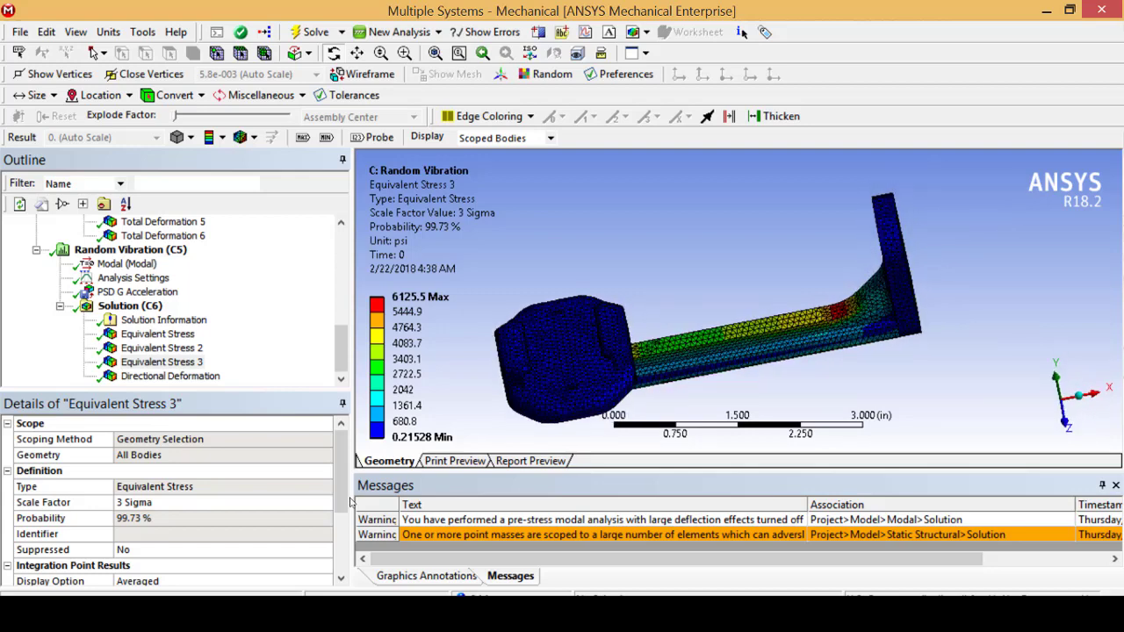
drag(344, 492, 341, 439)
Add a Steinberg-method Fatigue Tool on von-Mises stress and insert a Life result beneath it.
click(137, 306)
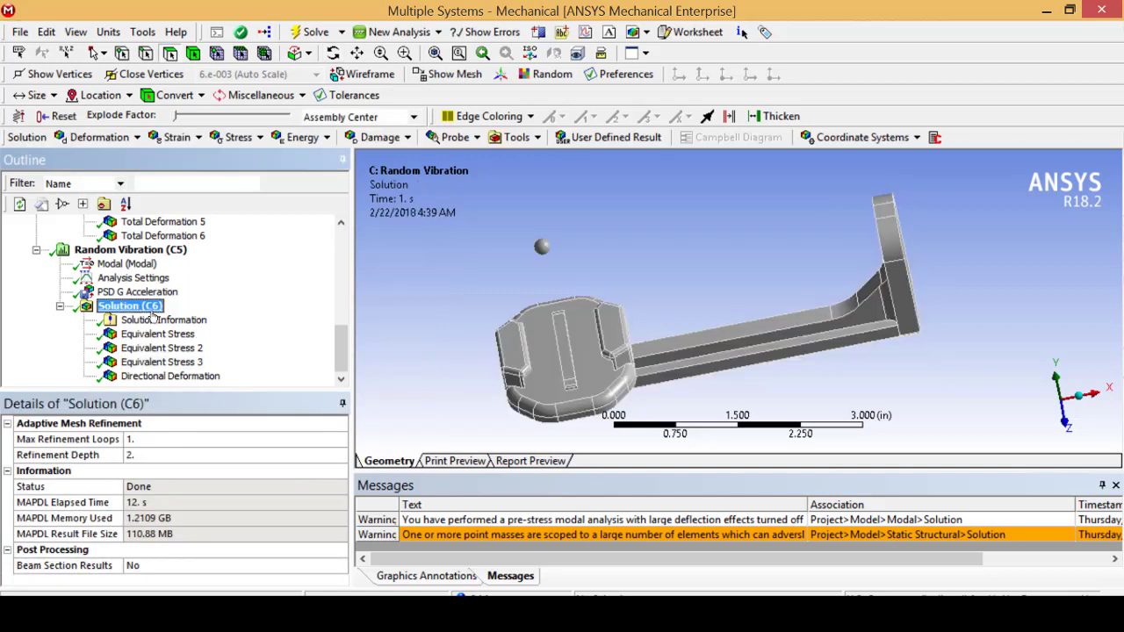
click(526, 144)
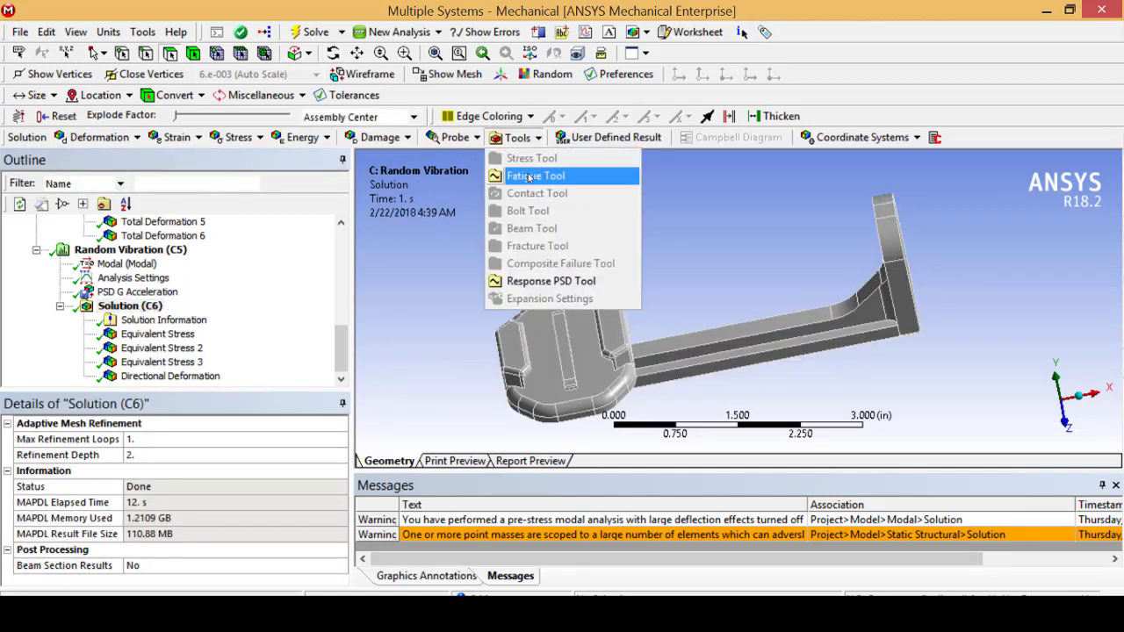
click(530, 178)
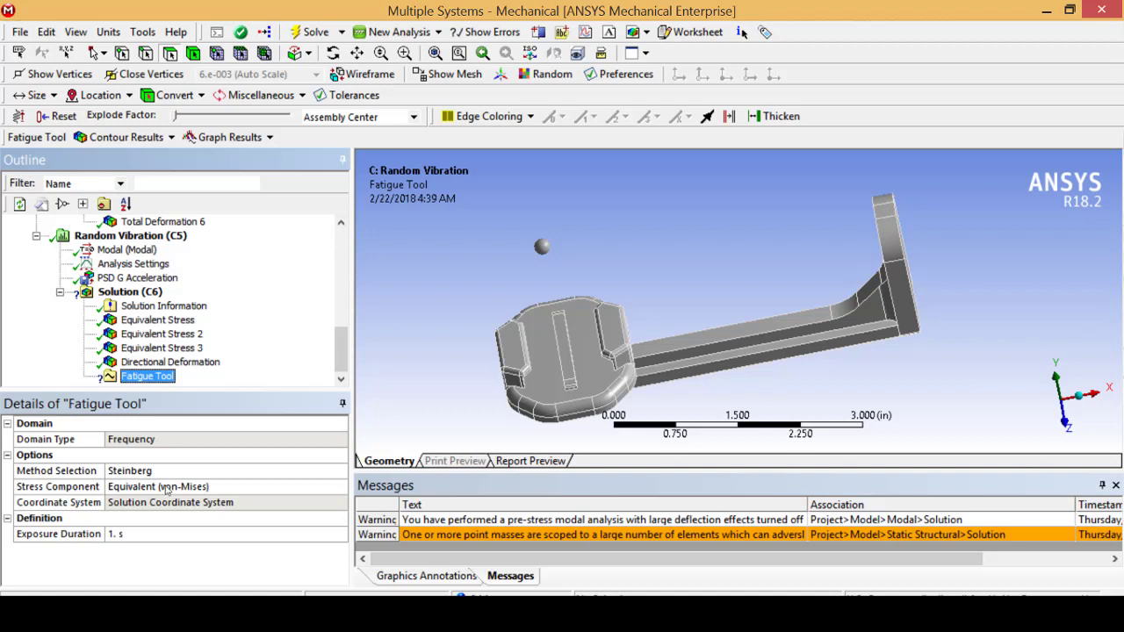
right_click(121, 377)
mouse_move(190, 389)
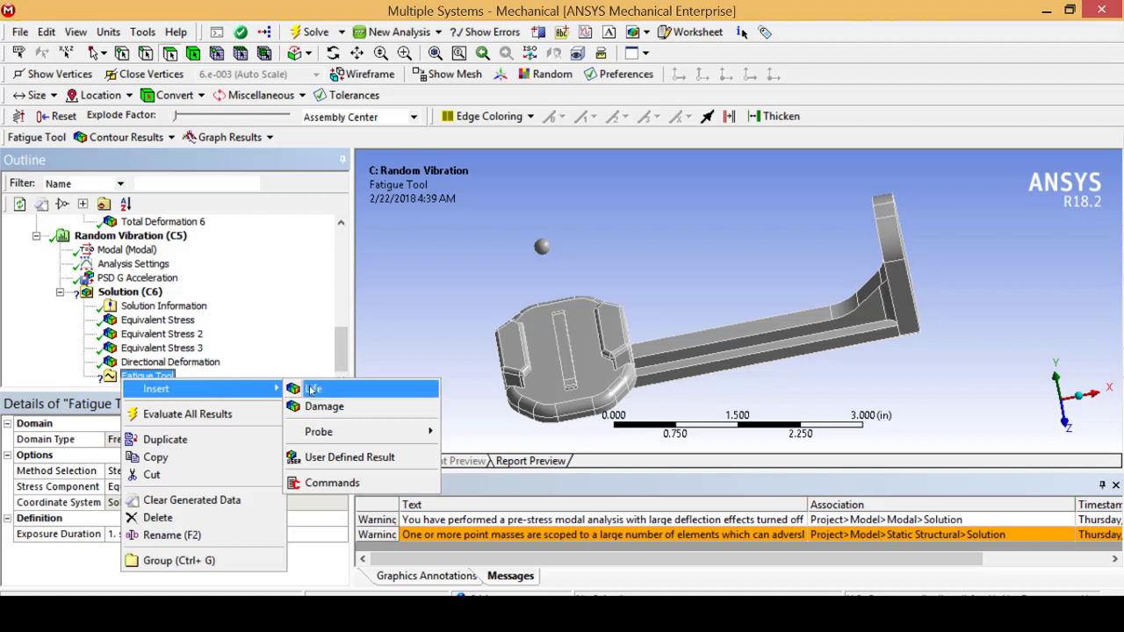
click(317, 389)
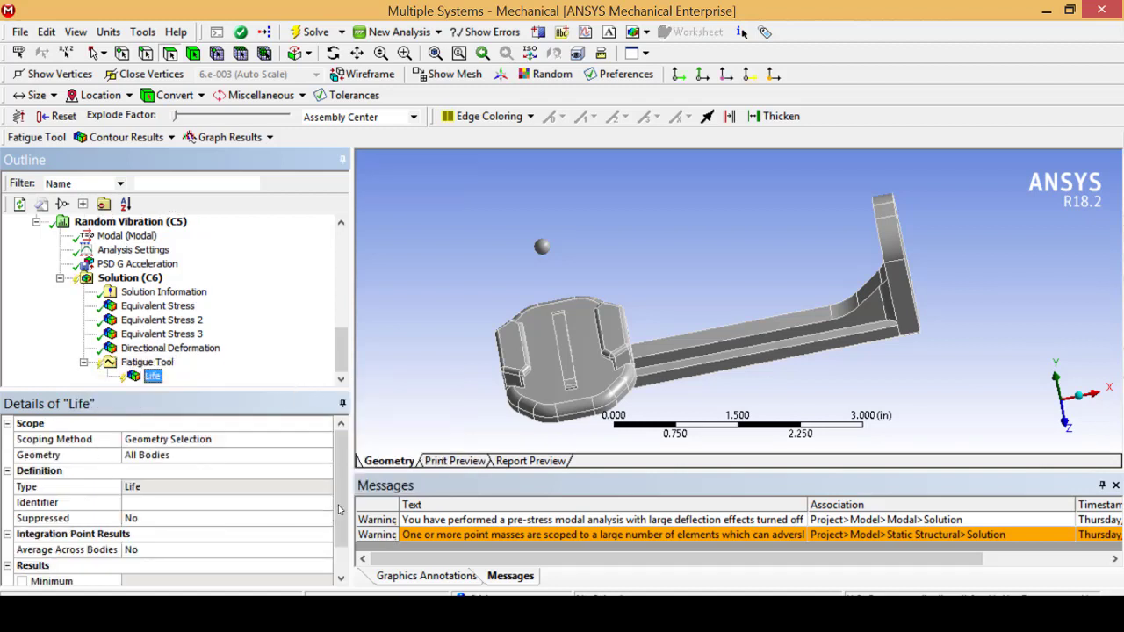
Evaluate the fatigue Life result, giving a minimum life of 73514 s and maximum 2.8116e18.
scroll(339, 510, down, 1)
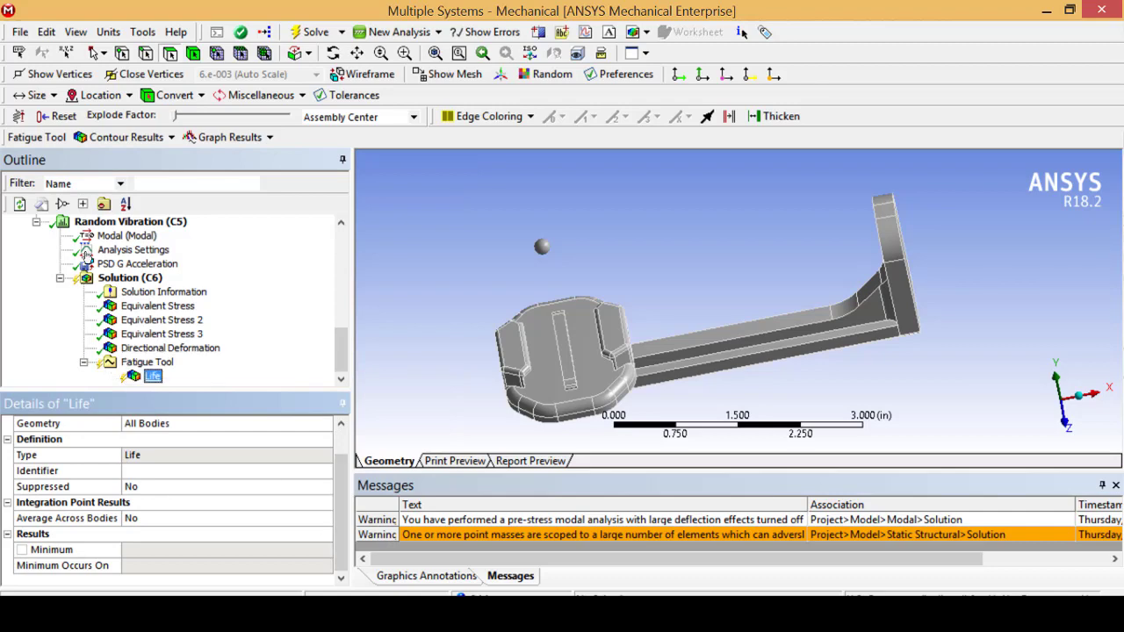
right_click(132, 377)
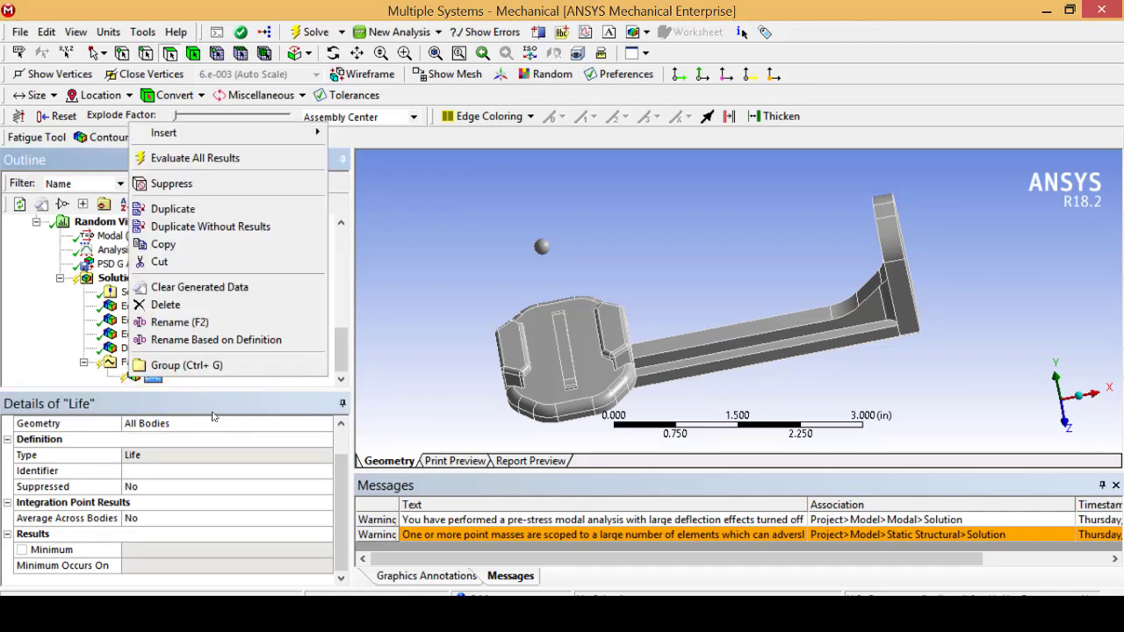
click(181, 161)
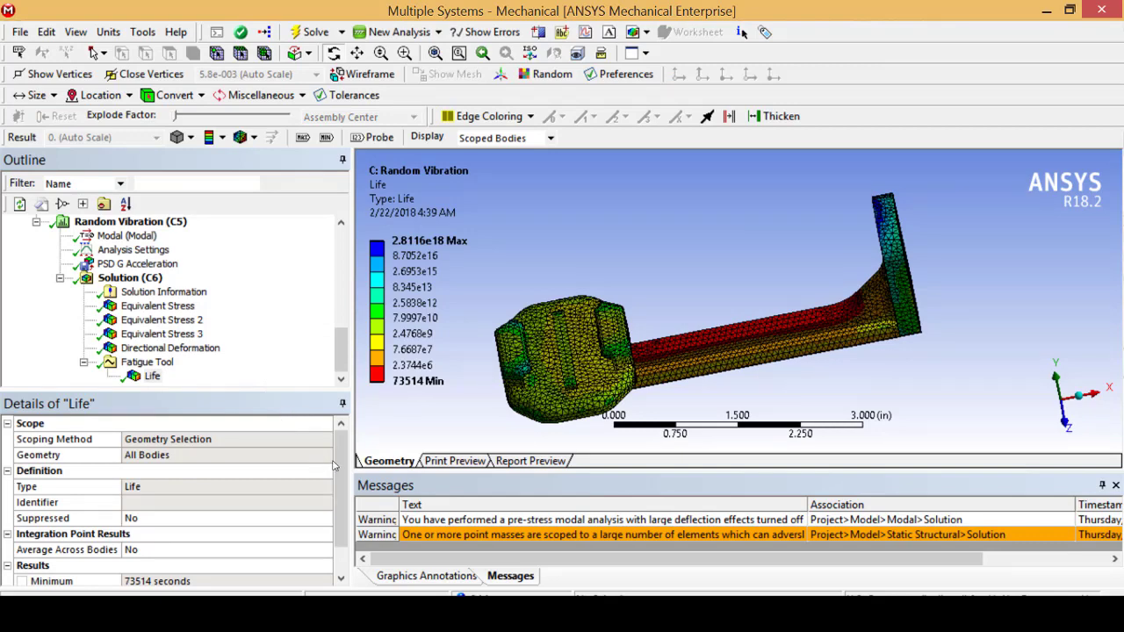
middle_drag(742, 356, 743, 326)
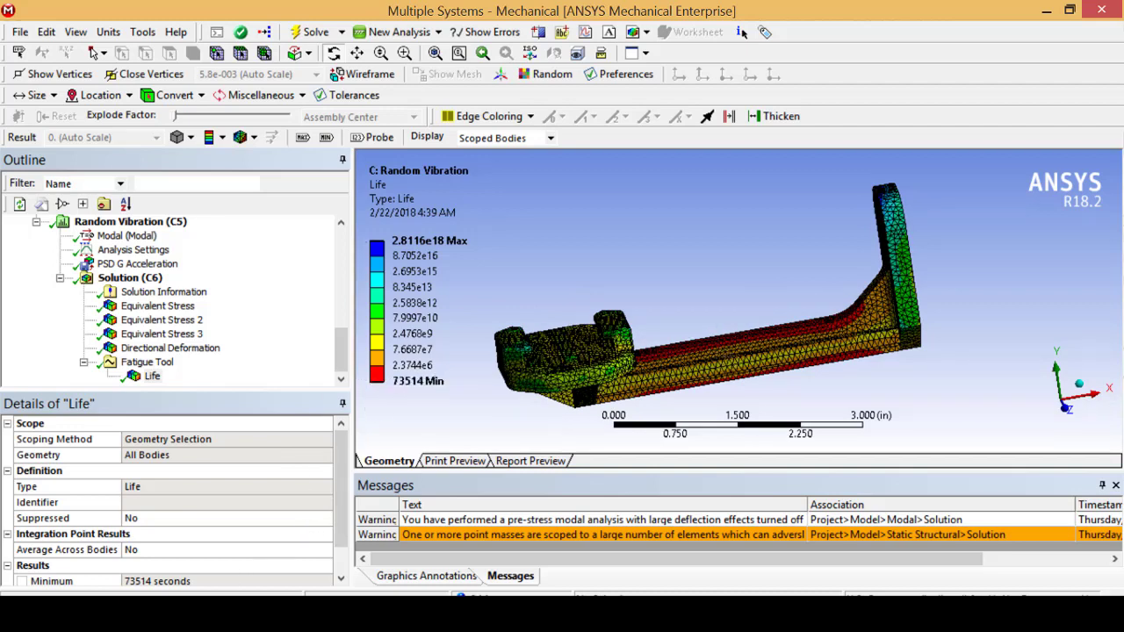
Check that the 73514 s minimum life is on GO_PRO_MOUNT, then reselect the Fatigue Tool.
scroll(322, 520, down, 2)
click(245, 548)
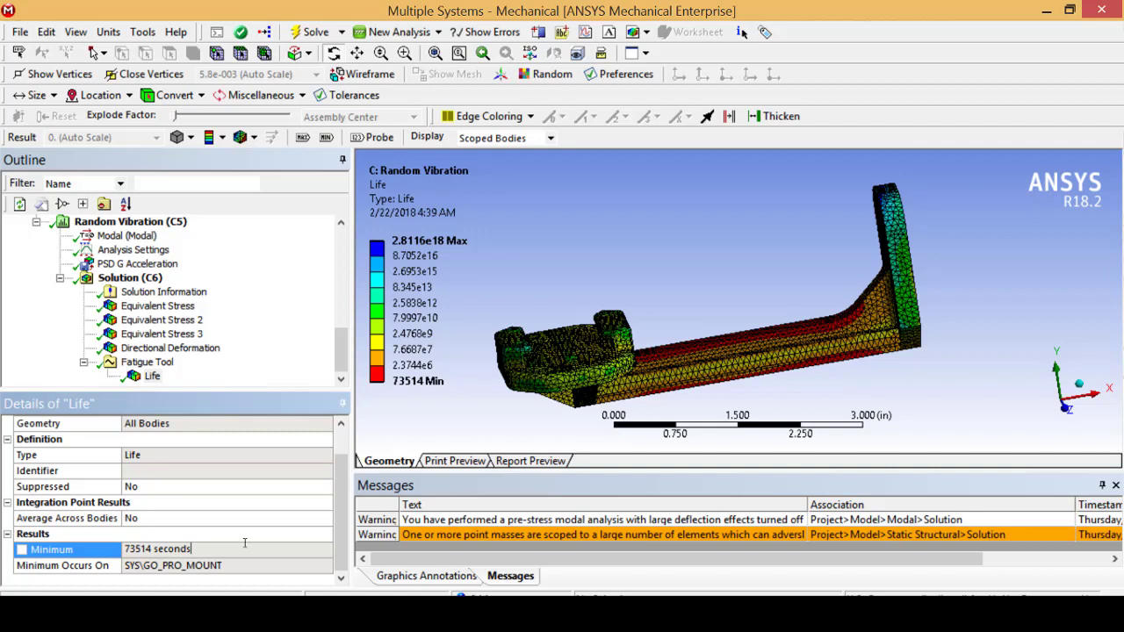
right_click(132, 379)
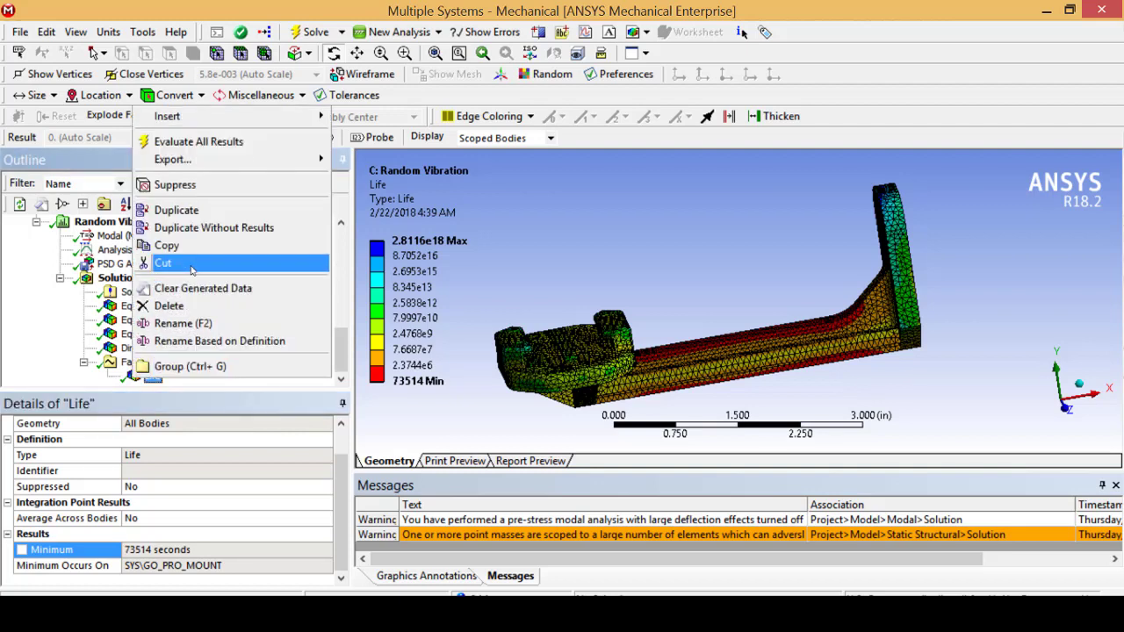
click(109, 364)
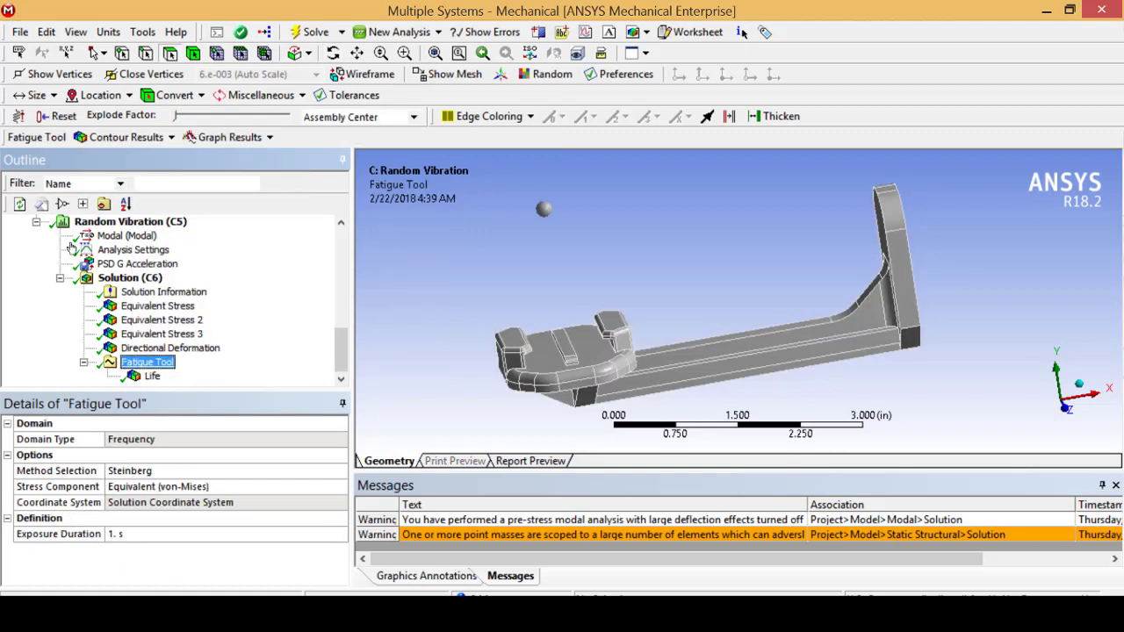
Insert a Damage result under the Fatigue Tool.
right_click(131, 367)
mouse_move(175, 375)
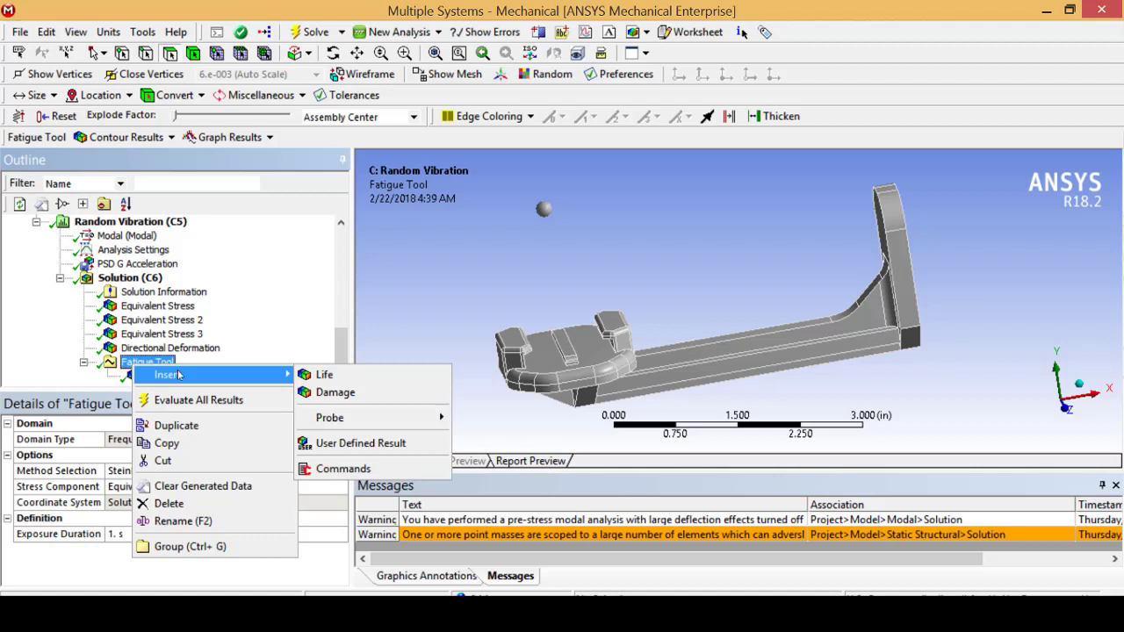
click(341, 394)
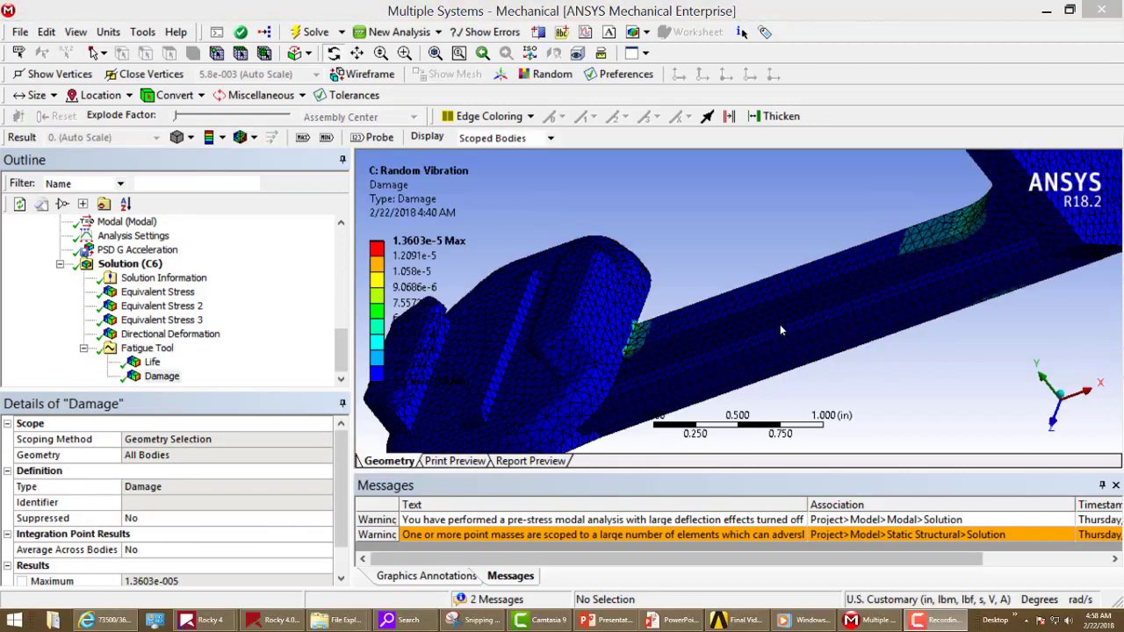
drag(765, 339, 770, 344)
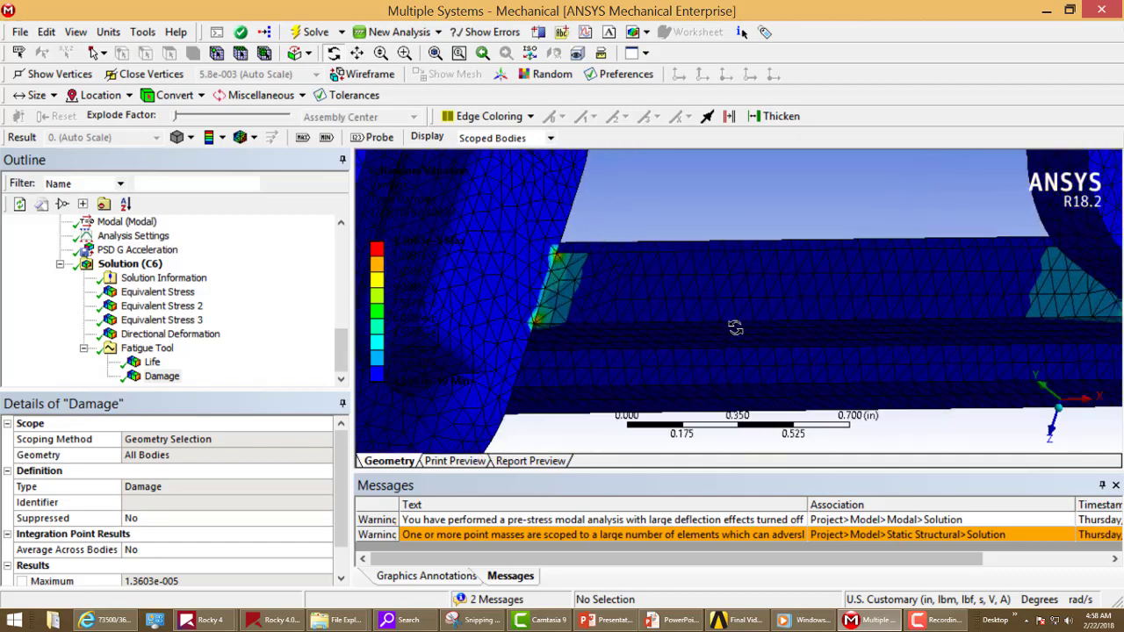
scroll(735, 324, down, 3)
drag(675, 320, 746, 319)
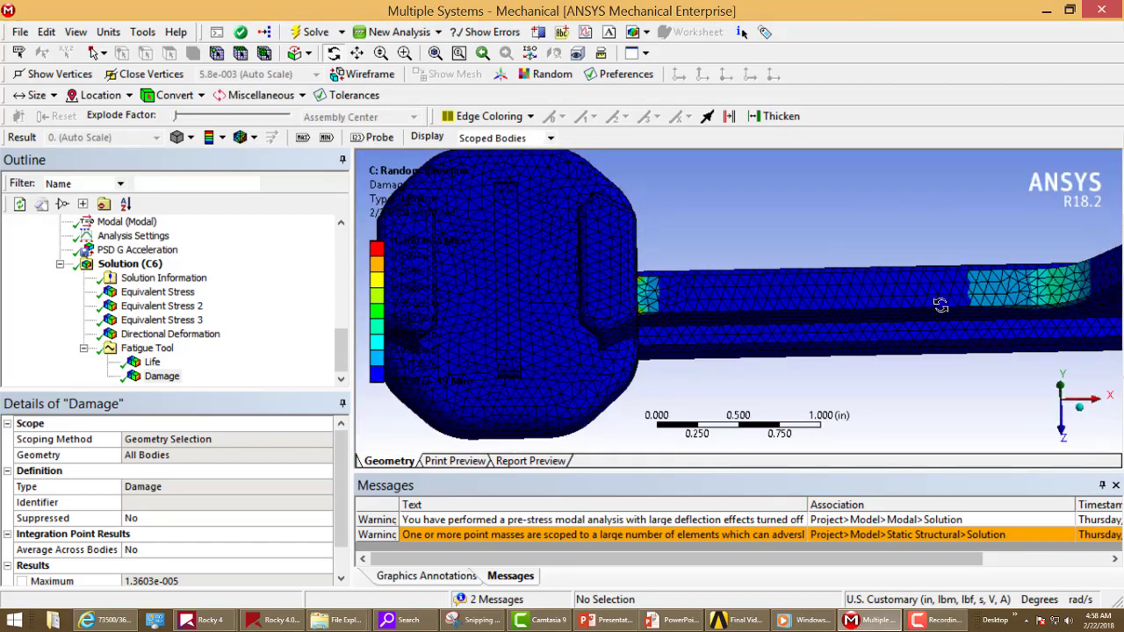
drag(938, 305, 902, 315)
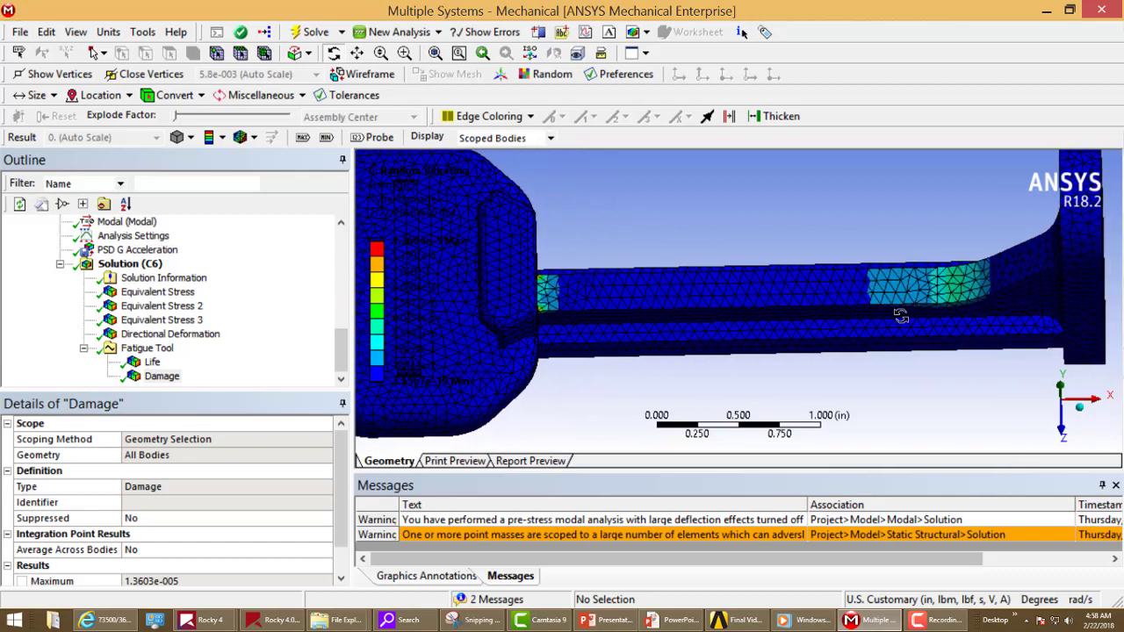
drag(601, 211, 934, 357)
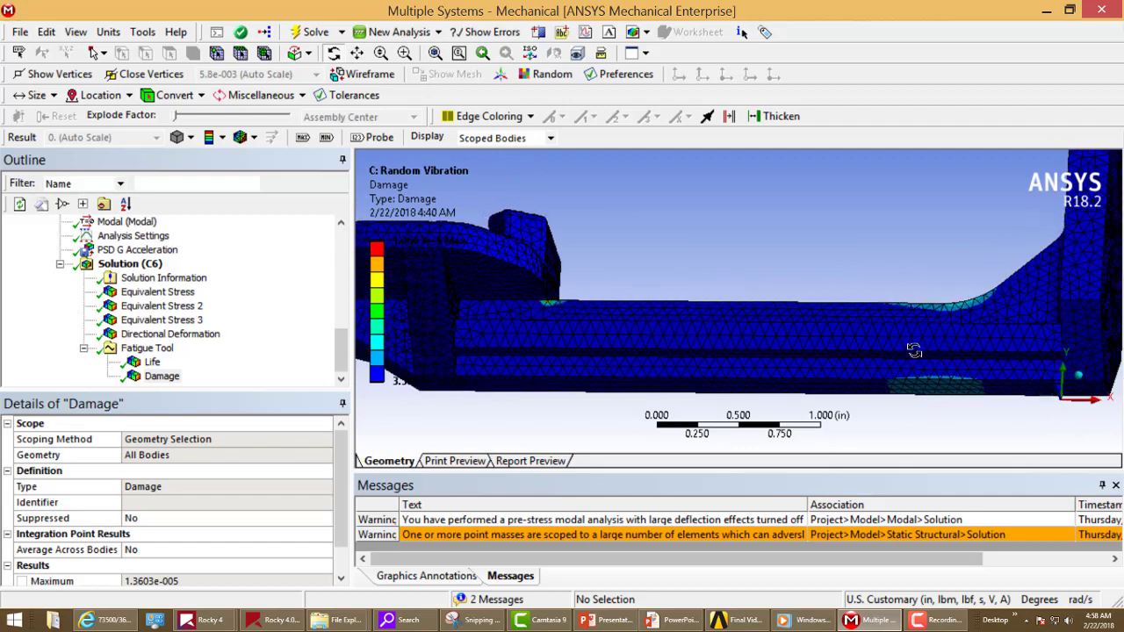
drag(679, 280, 631, 327)
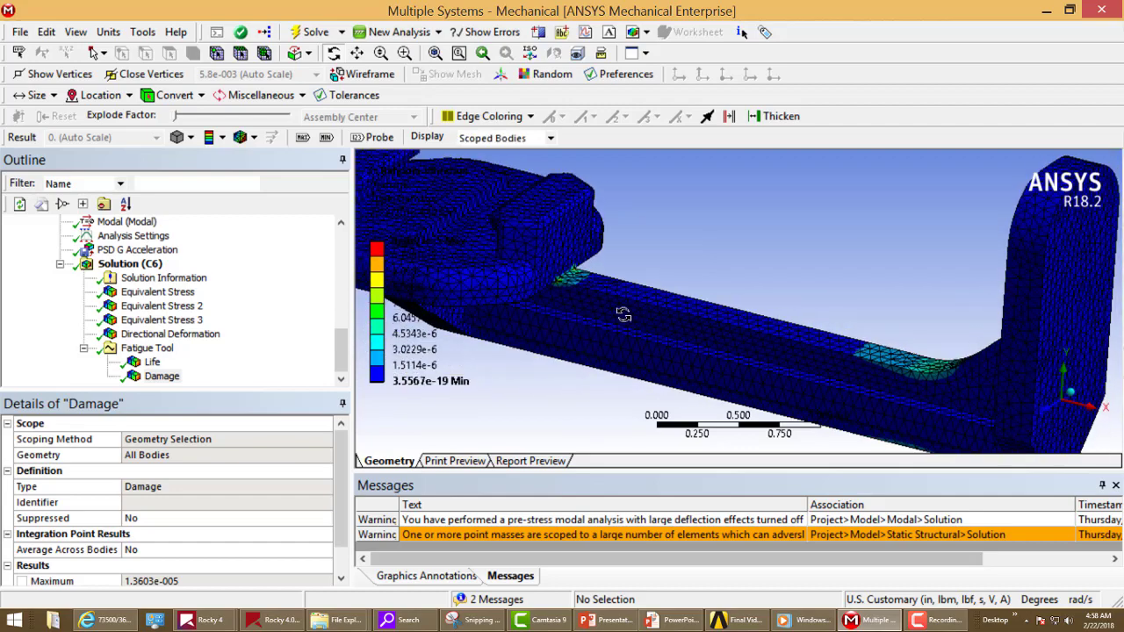
drag(630, 266, 623, 290)
ctrl+middle_drag(697, 311, 858, 344)
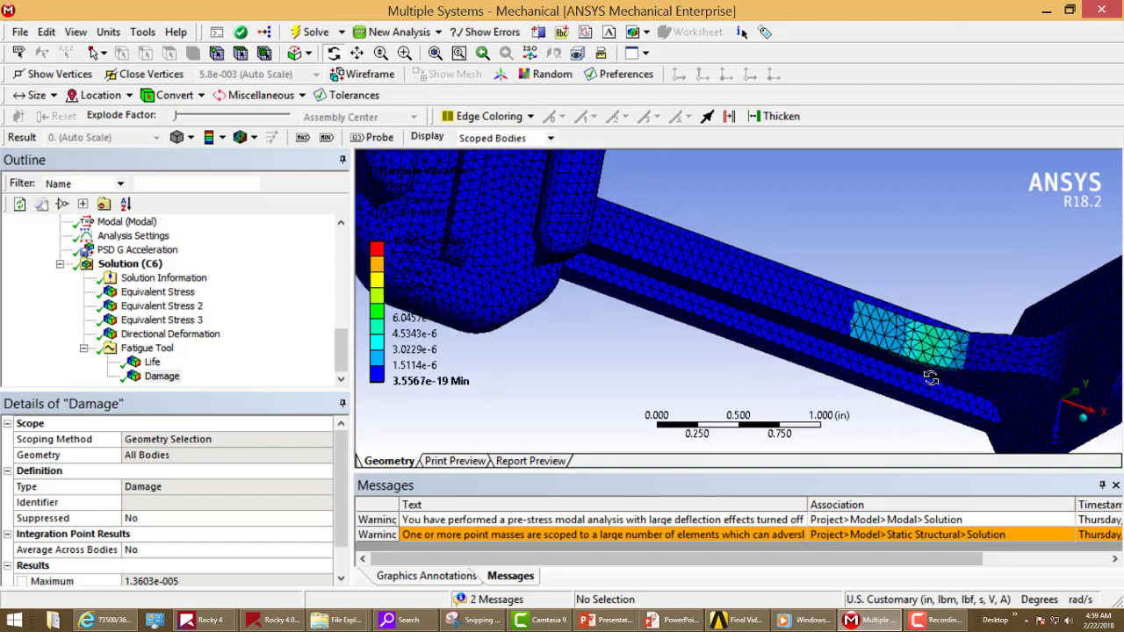
middle_drag(941, 380, 910, 376)
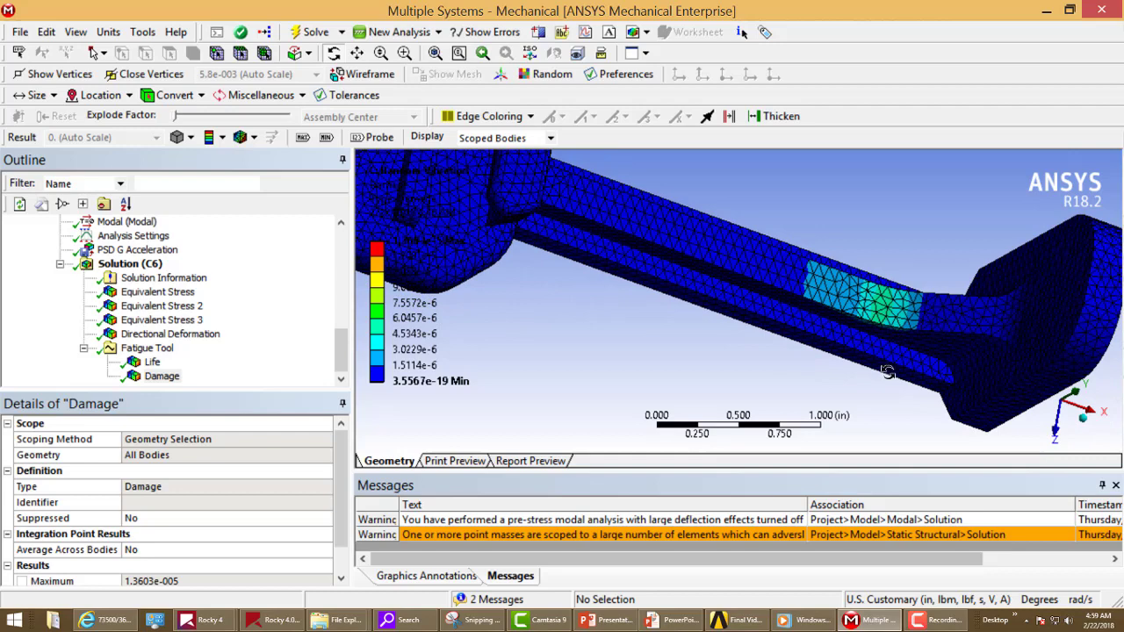